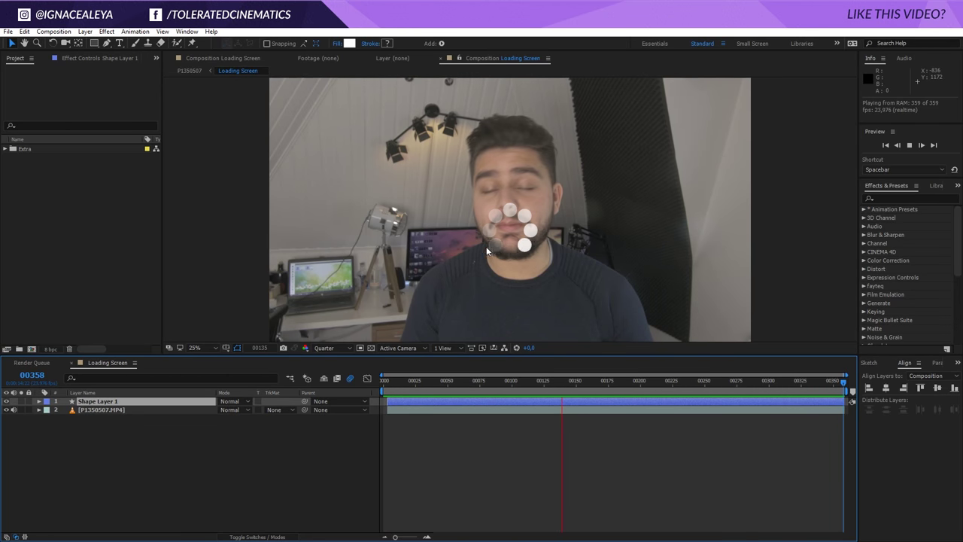
Stop the preview and delete Shape Layer 1, keeping only the P1350507.MP4 footage layer.
left_click(431, 382)
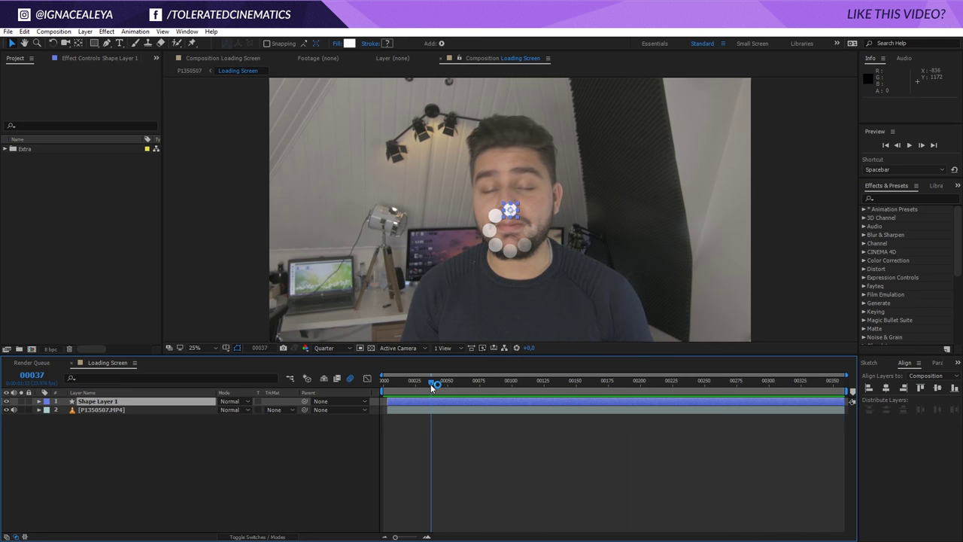
left_click(6, 401)
left_click(98, 409)
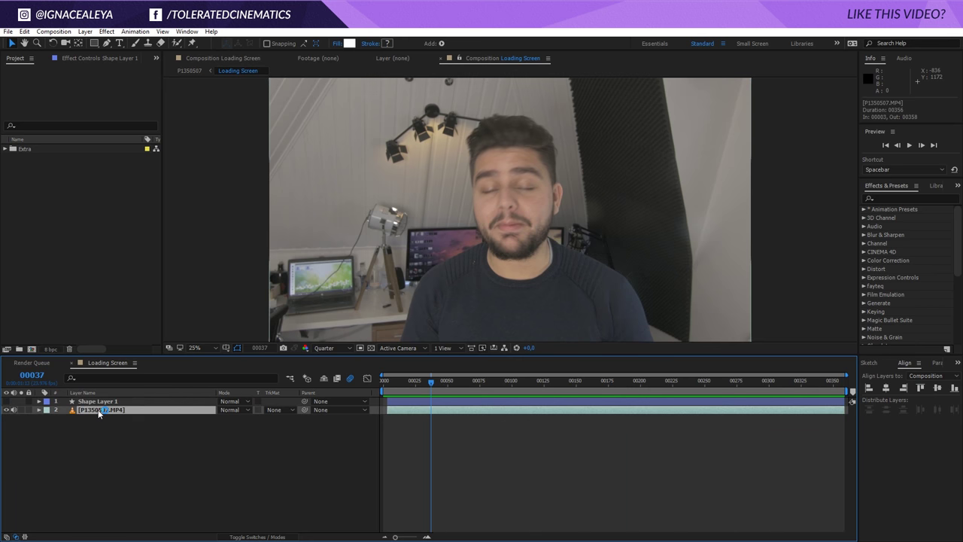
right_click(105, 410)
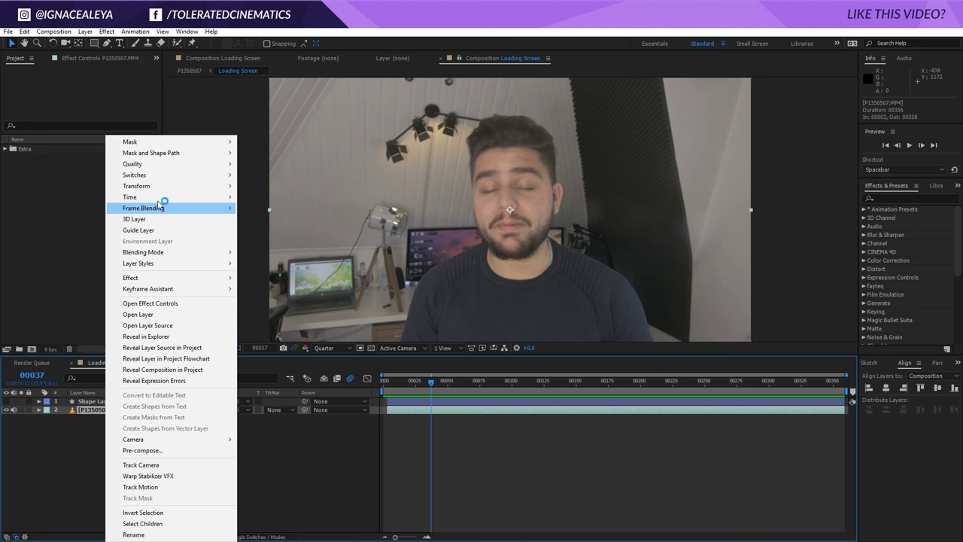
mouse_move(160, 198)
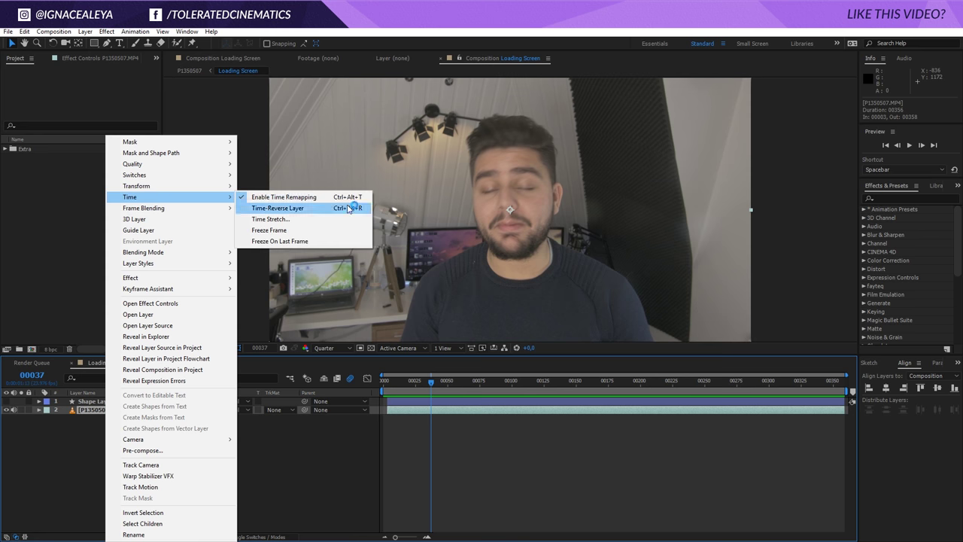
left_click(292, 458)
left_click(128, 402)
key("Delete")
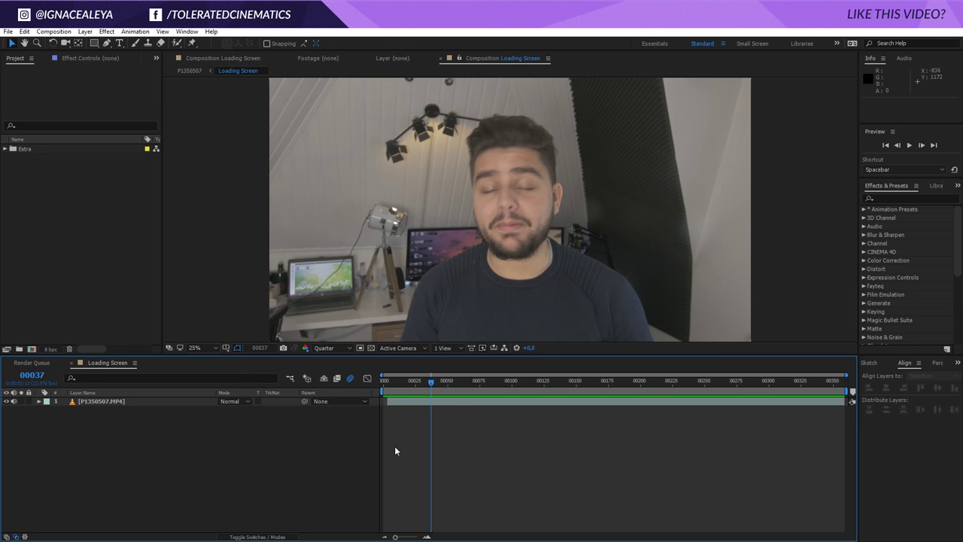
Create a new shape layer containing a 150 by 150 ellipse path.
right_click(198, 440)
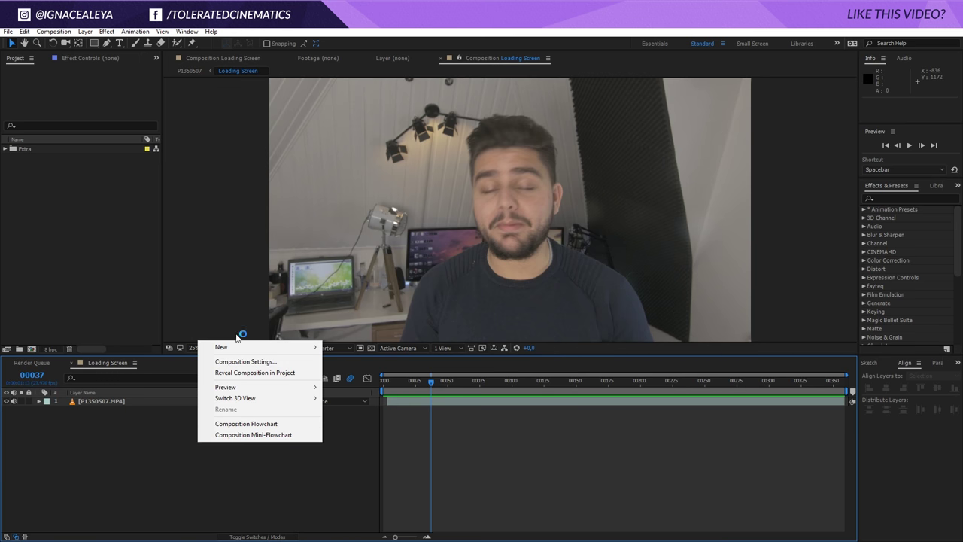
mouse_move(229, 347)
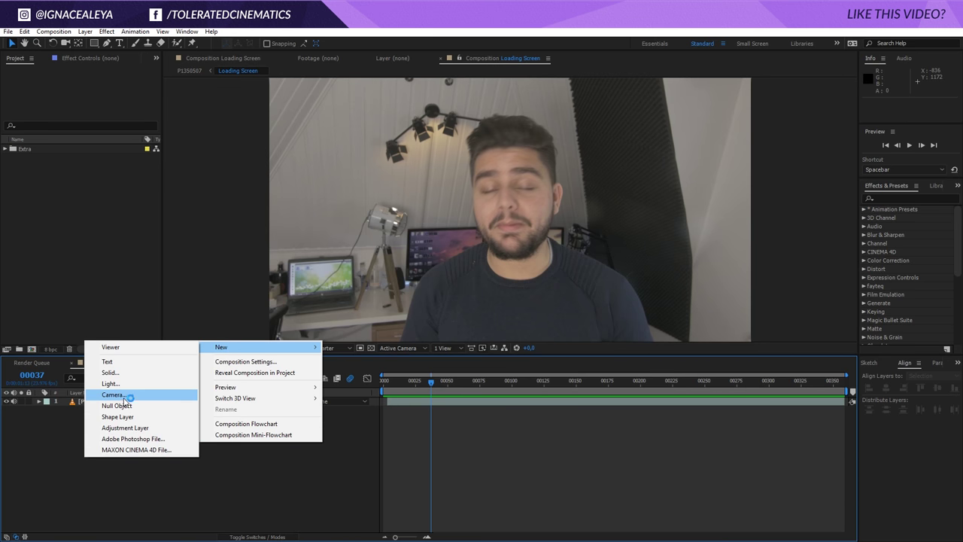
left_click(117, 417)
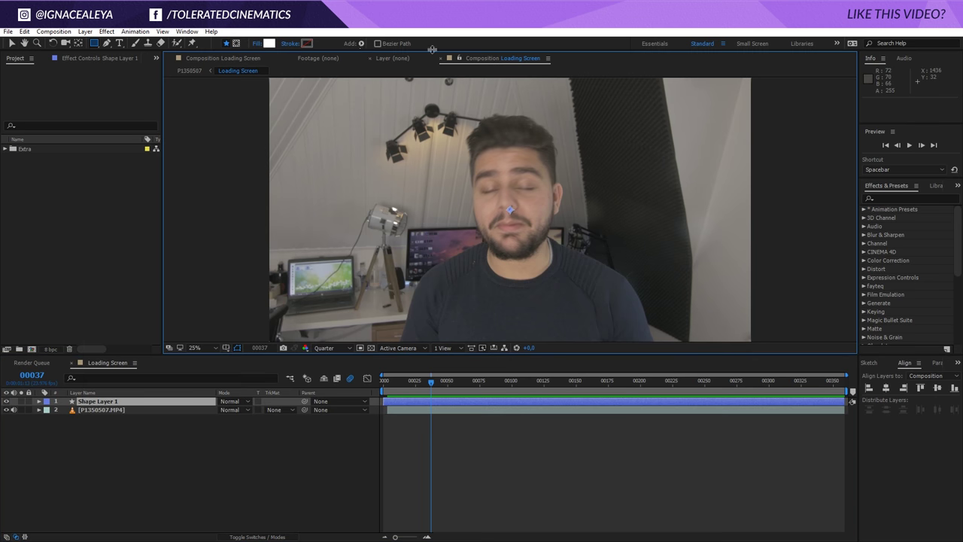
left_click(361, 44)
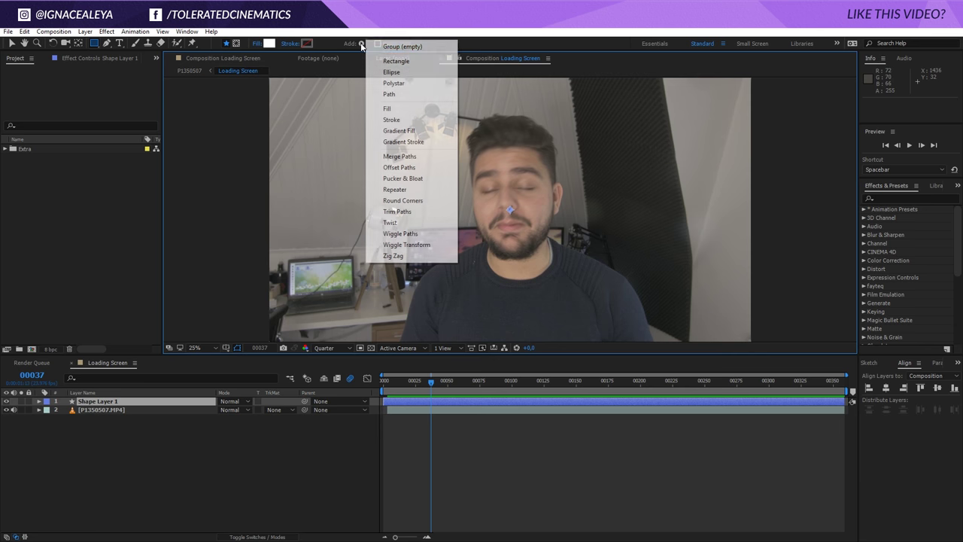
left_click(392, 73)
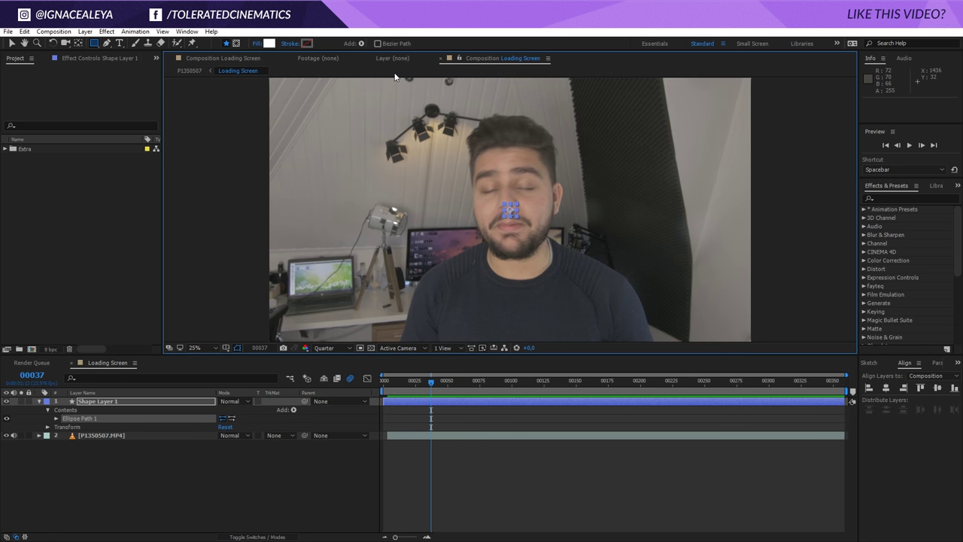
left_click(56, 418)
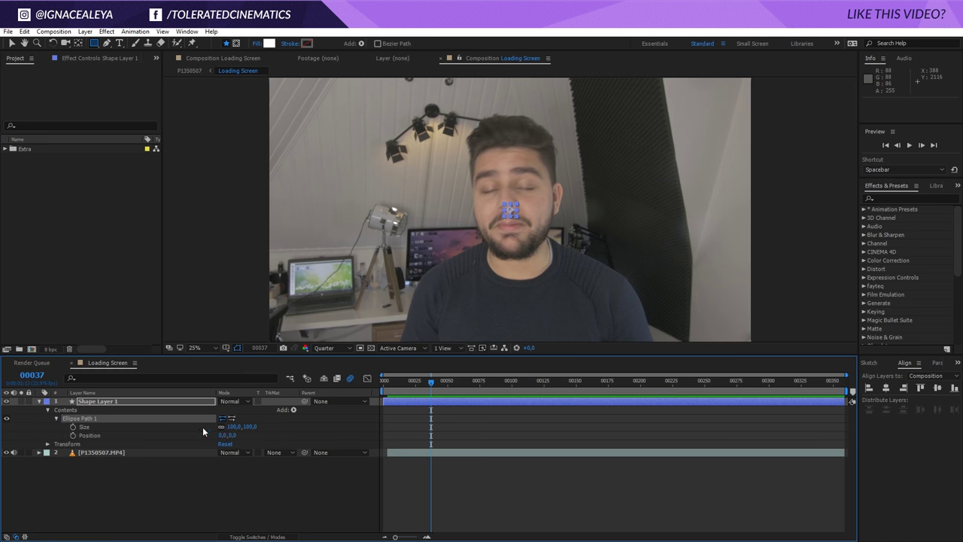
left_click(233, 427)
type("150")
key("Return")
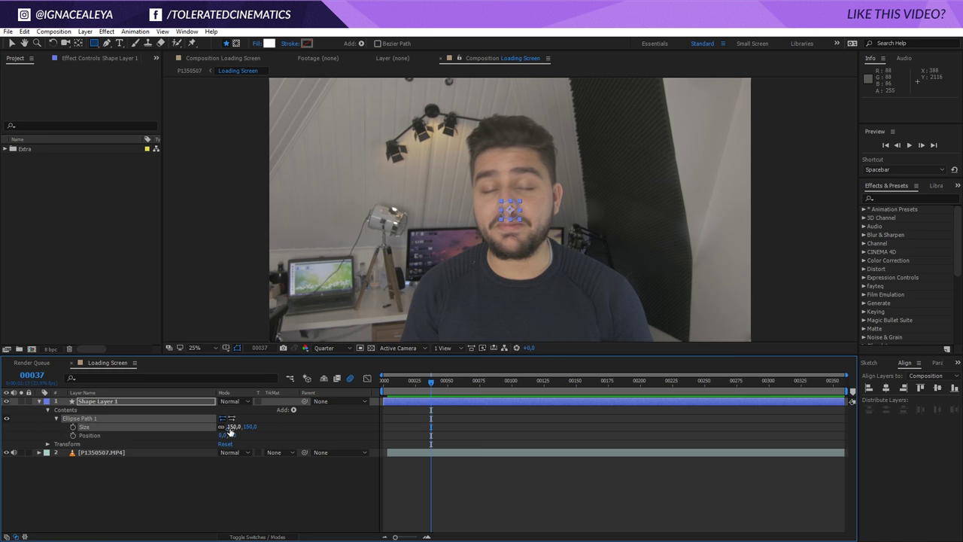
Add a white (FFFFFF) fill to the ellipse.
left_click(361, 43)
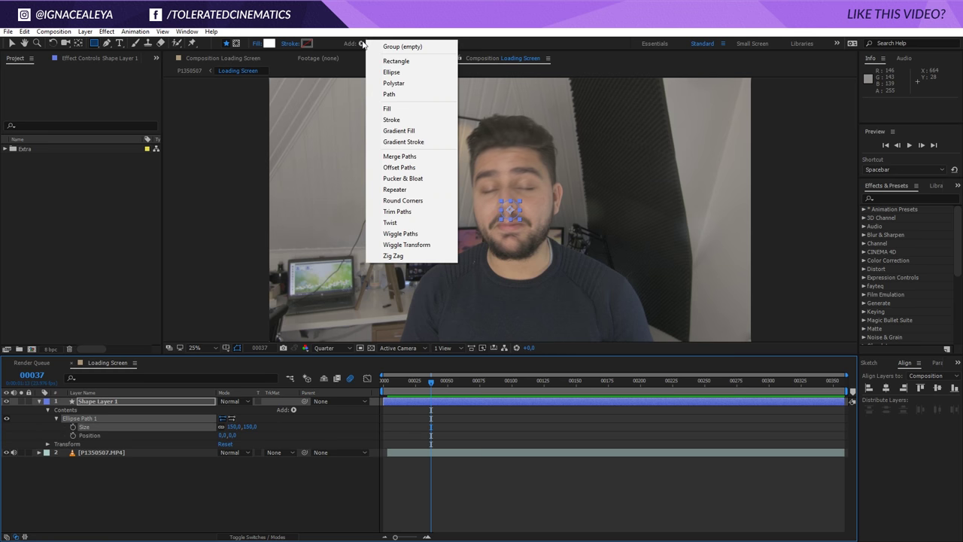
left_click(410, 108)
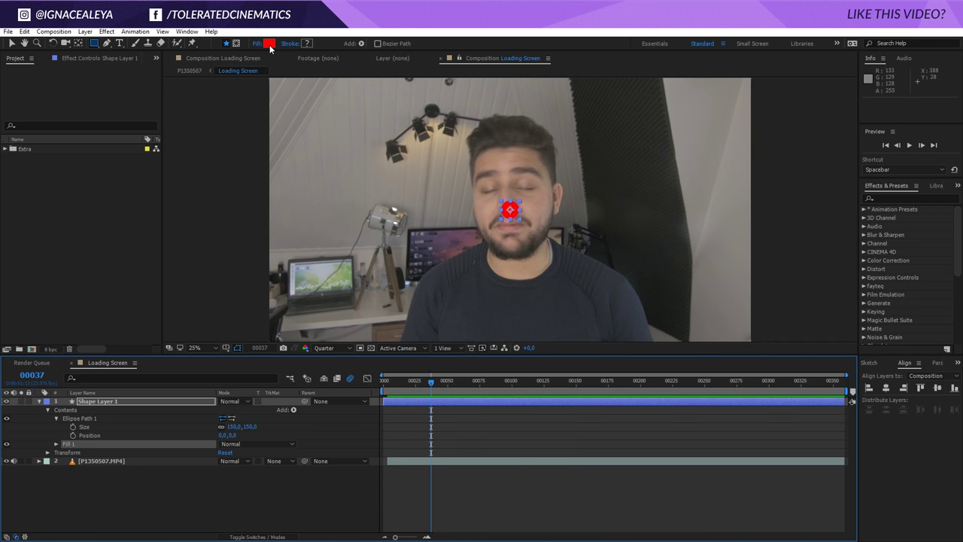
left_click(268, 44)
left_click_drag(608, 312, 552, 307)
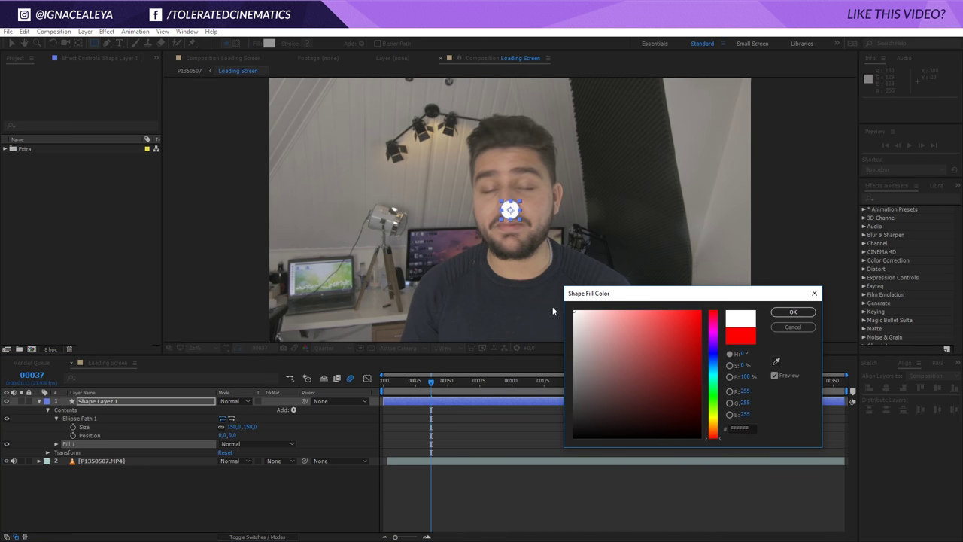
left_click(792, 313)
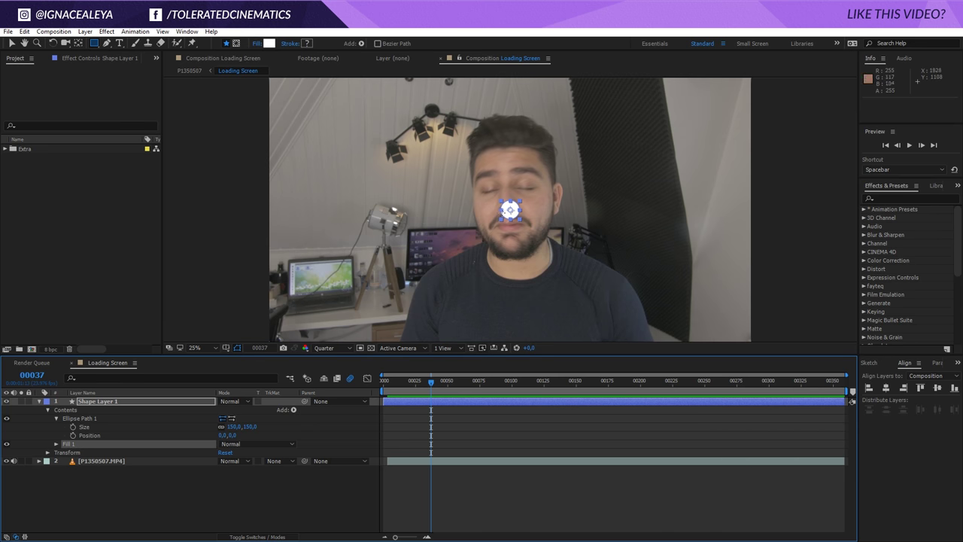
Add a Repeater to the shape layer with 8 copies.
left_click(293, 409)
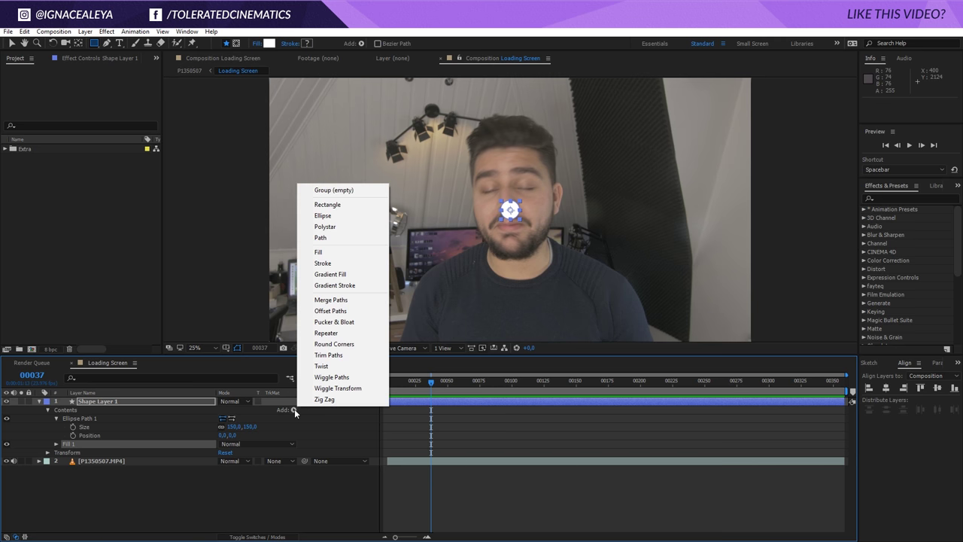
left_click(336, 333)
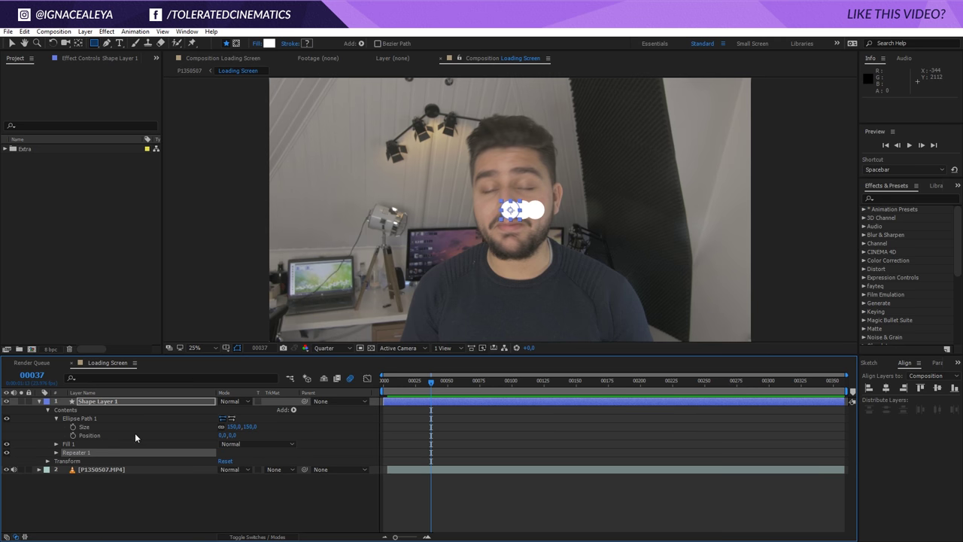
left_click(56, 452)
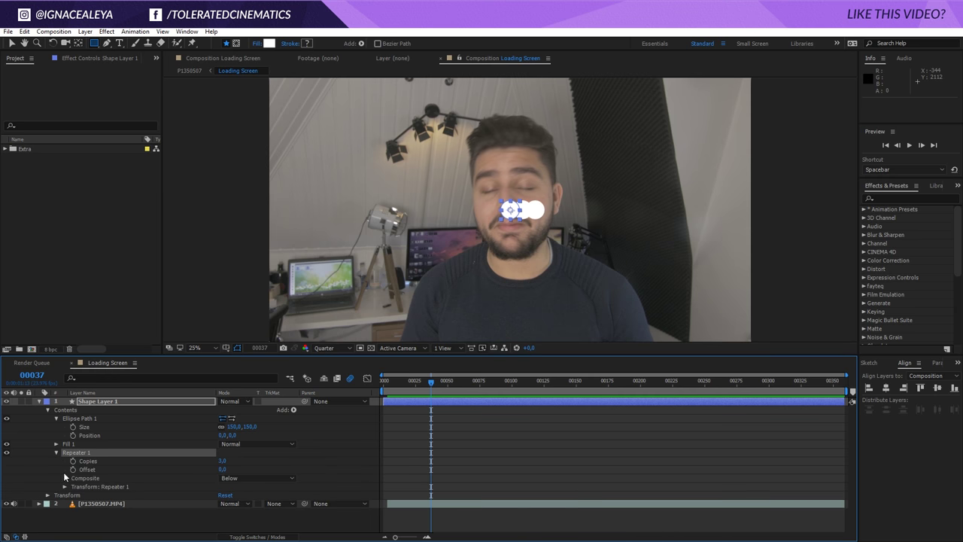
left_click(222, 461)
key("Return")
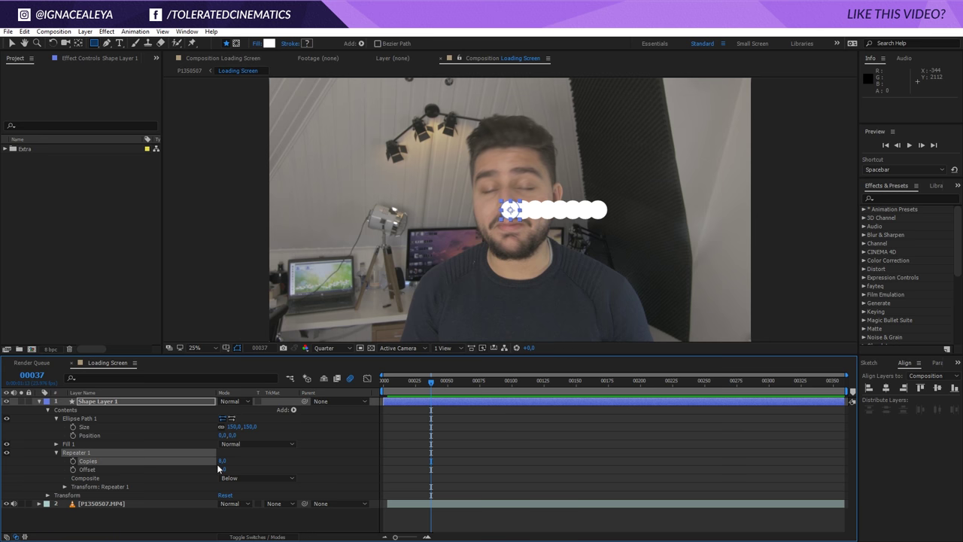
Set the repeater transform Position X to 0 and Rotation to 45° (360/8).
left_click(65, 486)
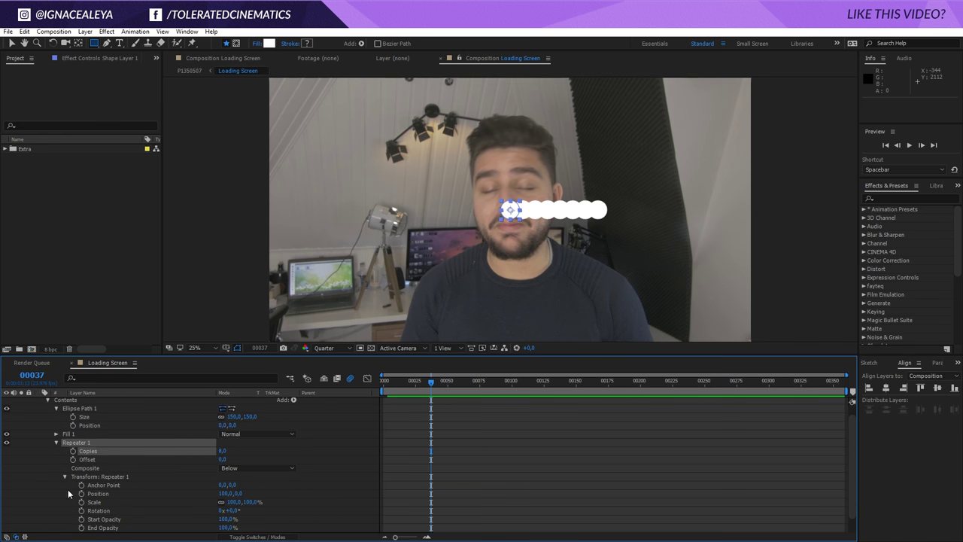
left_click(96, 494)
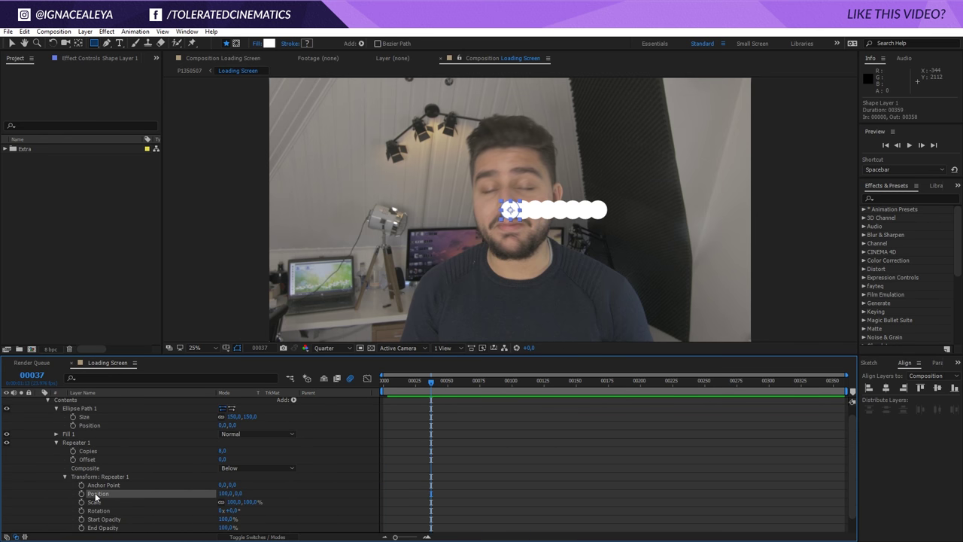
left_click(225, 494)
type("0")
key("Return")
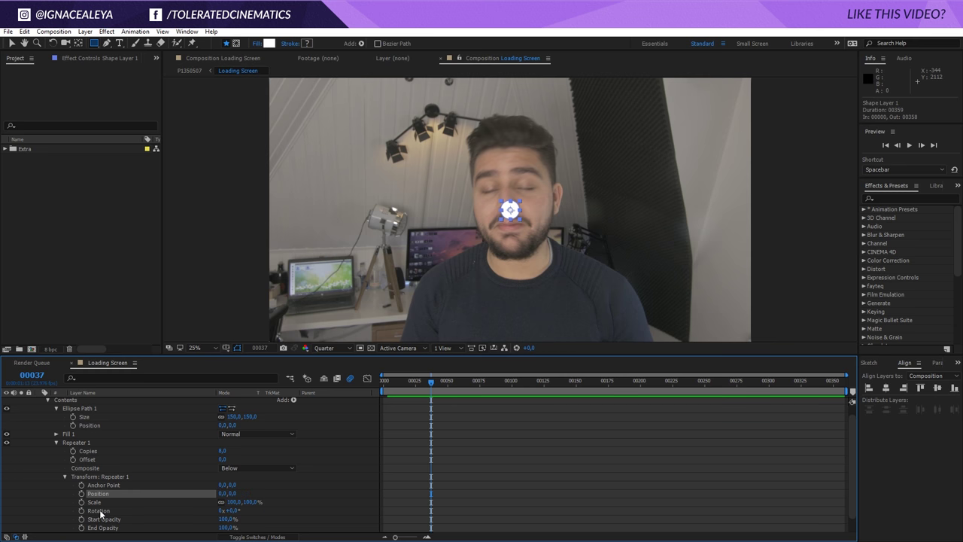
left_click(100, 512)
left_click(233, 511)
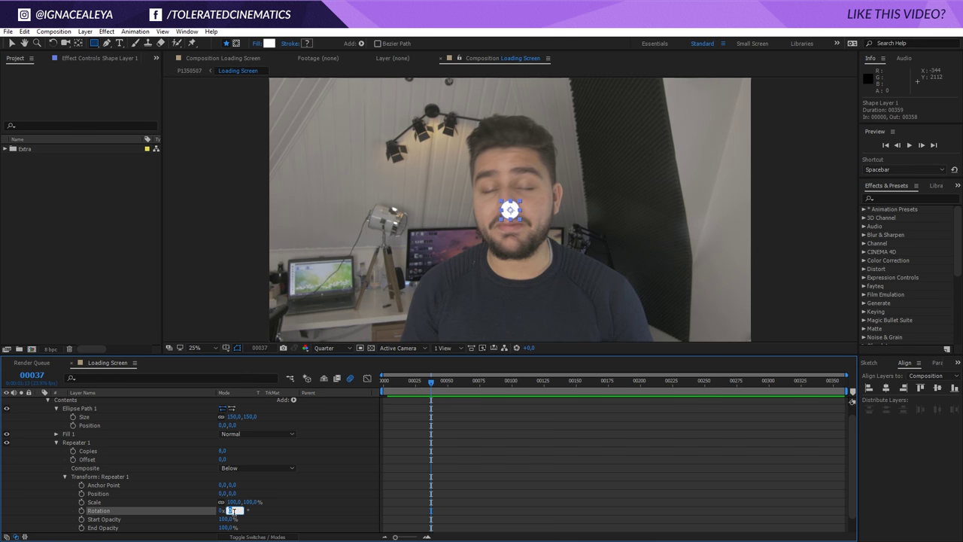
type("3")
type("60/8")
key("Return")
Adjust the repeater's Anchor Point Y to 251 to form a tight ring.
left_click_drag(228, 486, 382, 490)
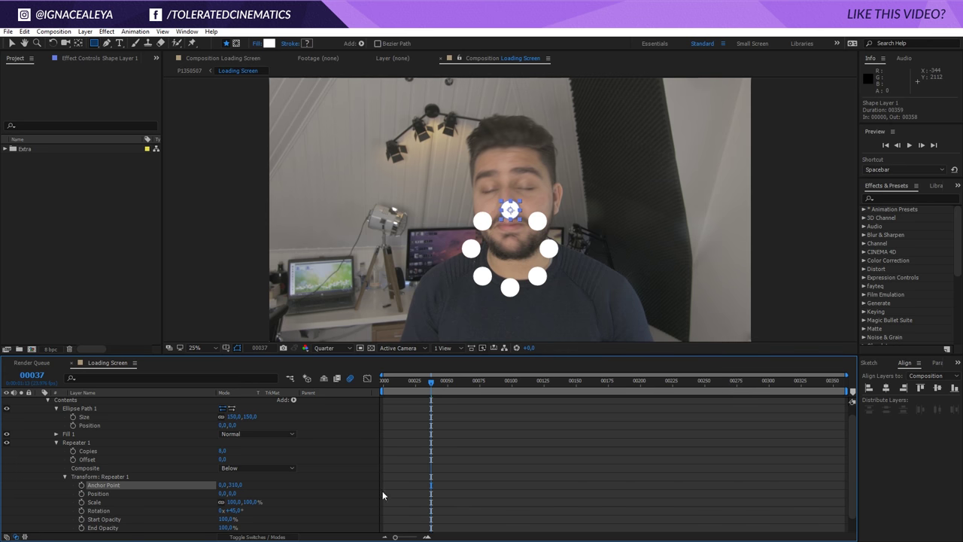
left_click_drag(239, 484, 198, 483)
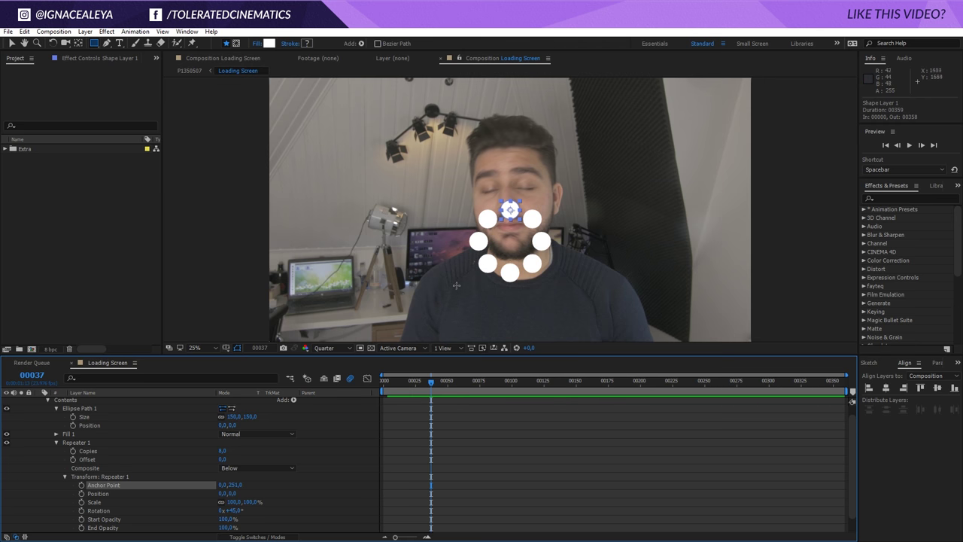
left_click(234, 485)
left_click(254, 489)
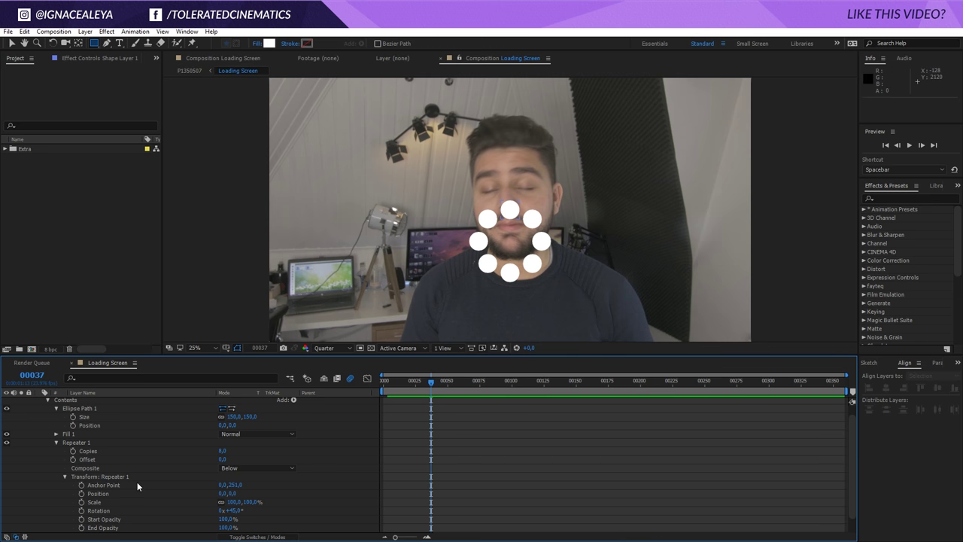
Give layer Position an expression subtracting Repeater 1's anchorPoint[1] to recentre the ring.
scroll(129, 483, "down", 2)
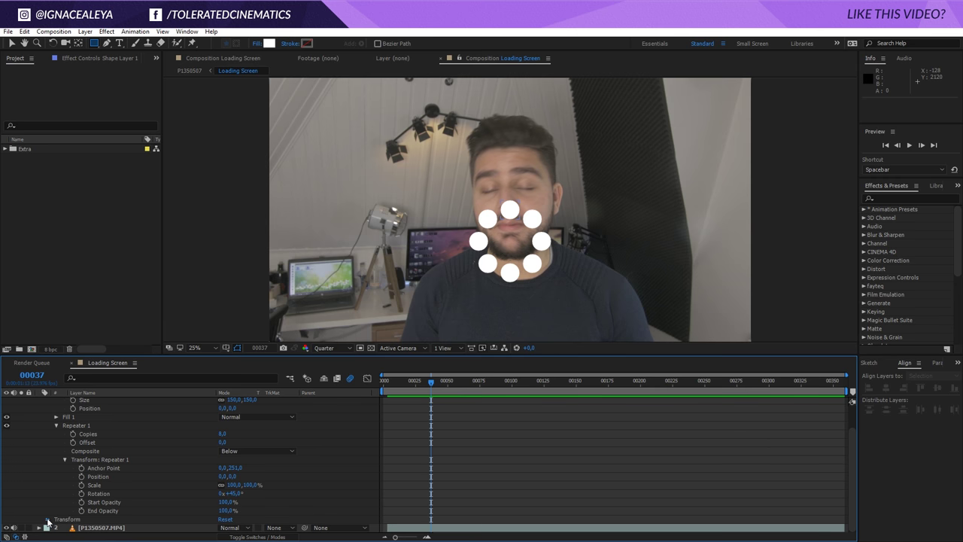
left_click(47, 519)
scroll(49, 520, "down", 2)
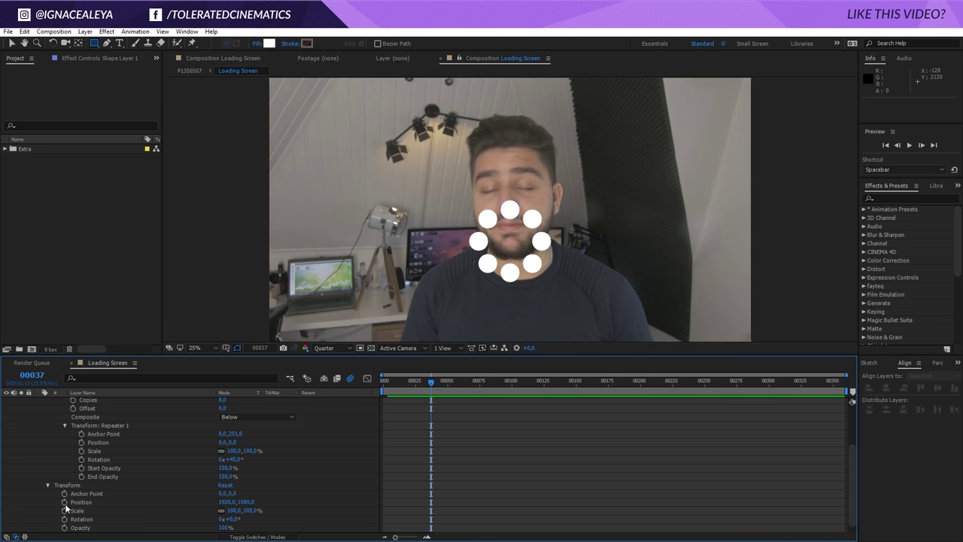
left_click(65, 502, "alt")
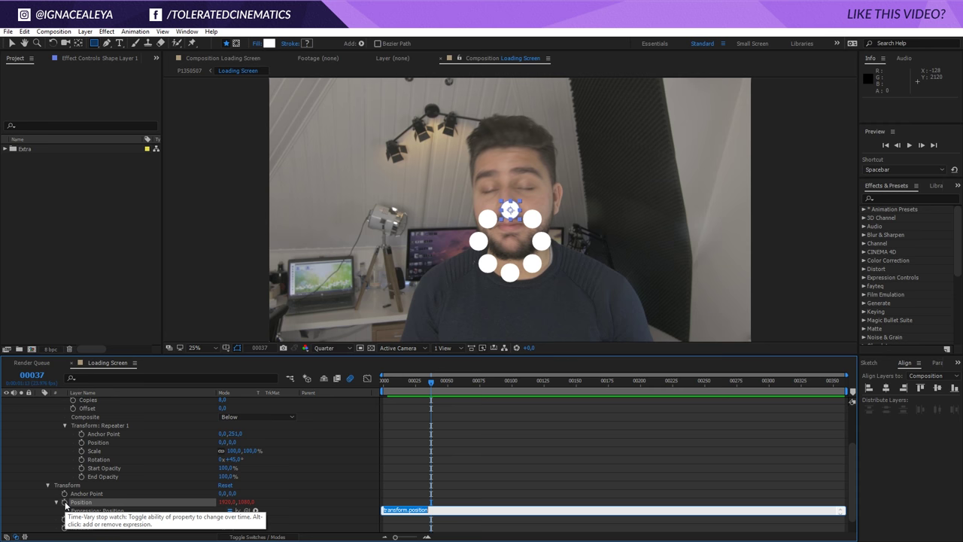
key("BackSpace")
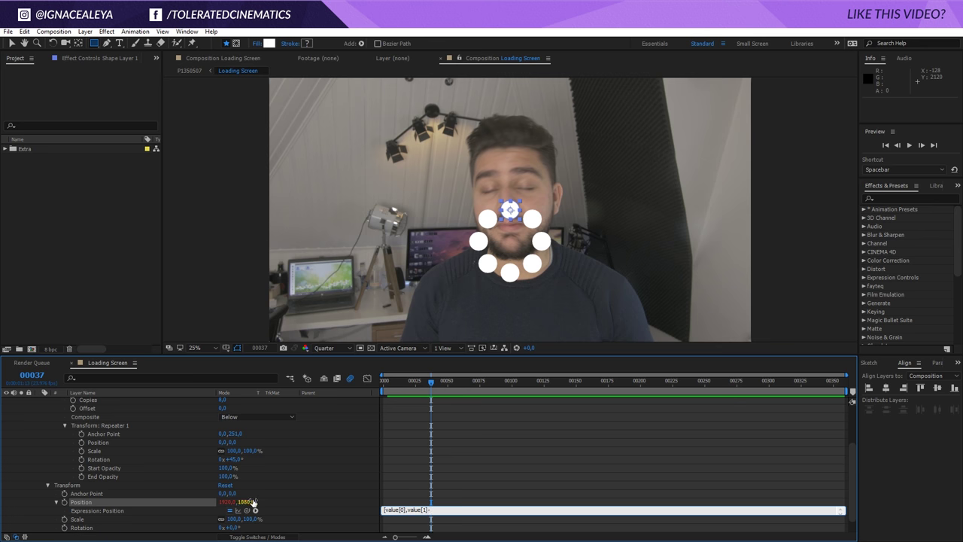
mouse_move(247, 510)
left_mouse_down()
mouse_move(264, 398)
mouse_move(236, 509)
mouse_move(107, 499)
mouse_move(238, 494)
left_mouse_up()
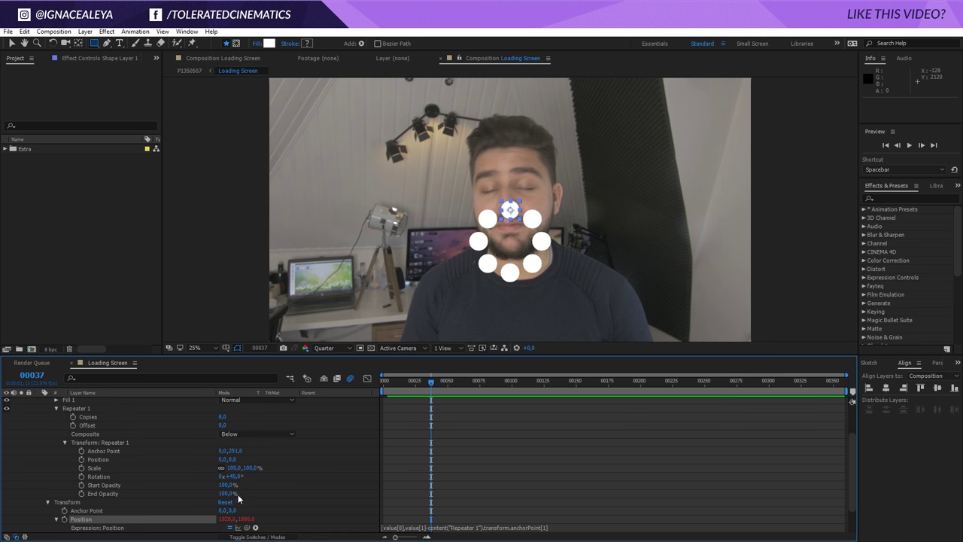
left_click(560, 527)
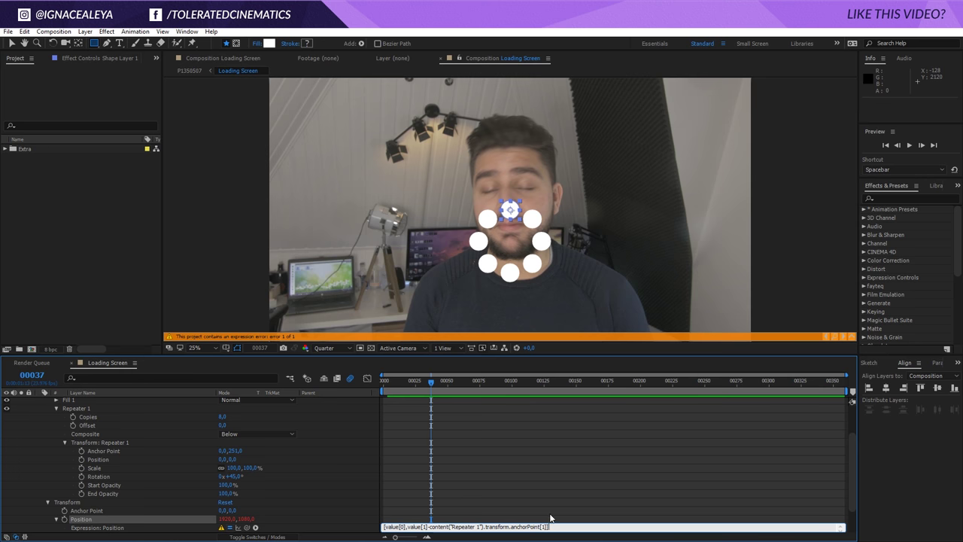
left_click(560, 501)
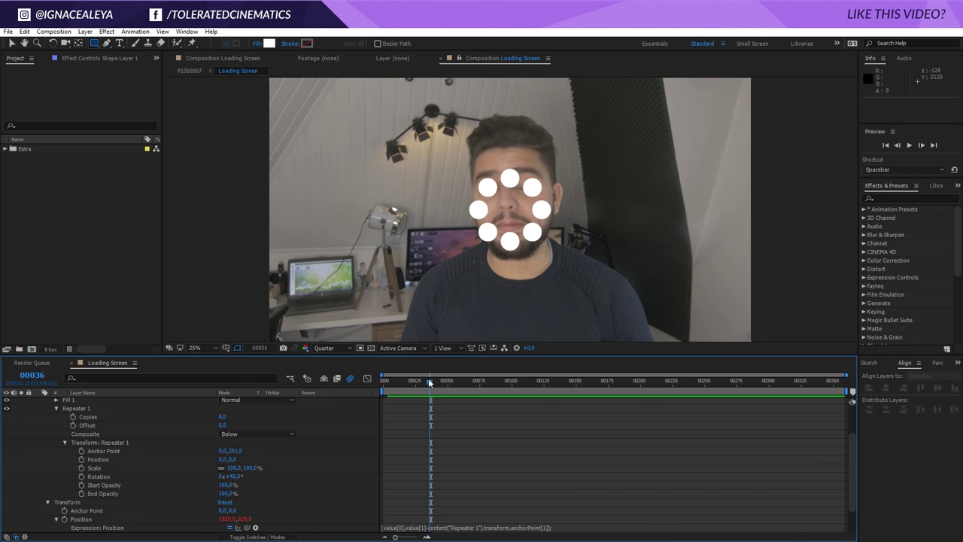
left_click_drag(428, 378, 415, 380)
Set repeater Anchor Point Y to 255, ellipse size to 171, and Start Opacity to 0%.
scroll(304, 458, "up", 2)
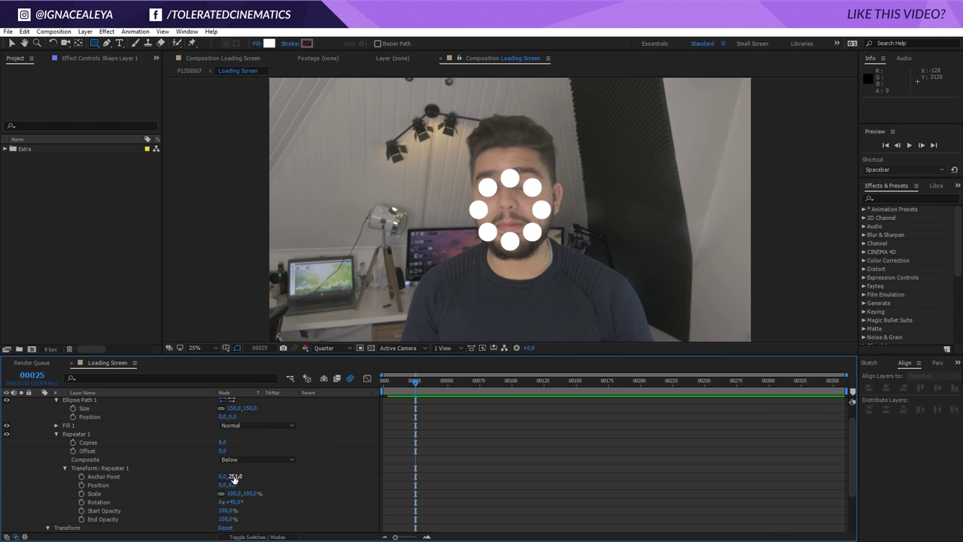
mouse_move(234, 478)
left_mouse_down()
mouse_move(270, 477)
mouse_move(141, 478)
mouse_move(233, 482)
mouse_move(200, 486)
mouse_move(218, 488)
left_mouse_up()
left_click_drag(249, 407, 262, 412)
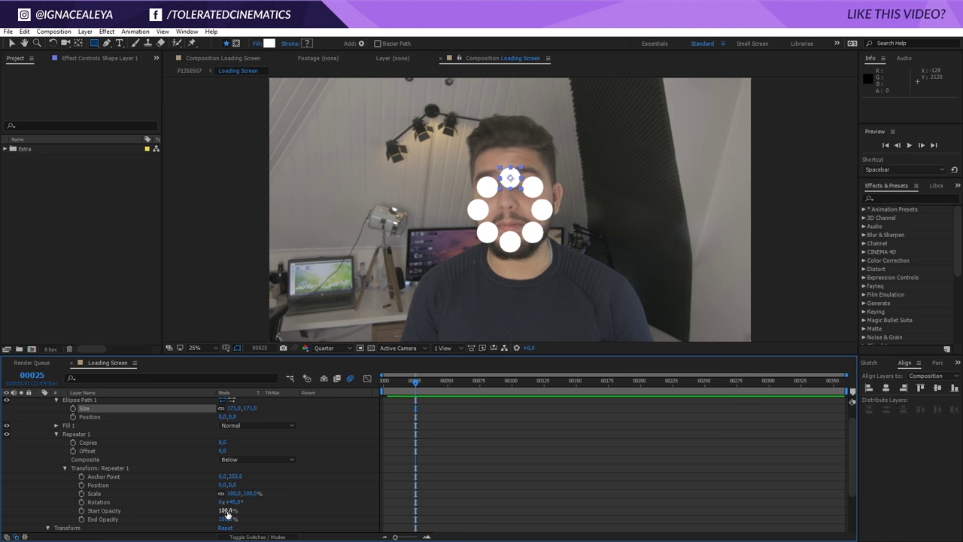
left_click_drag(227, 513, 106, 518)
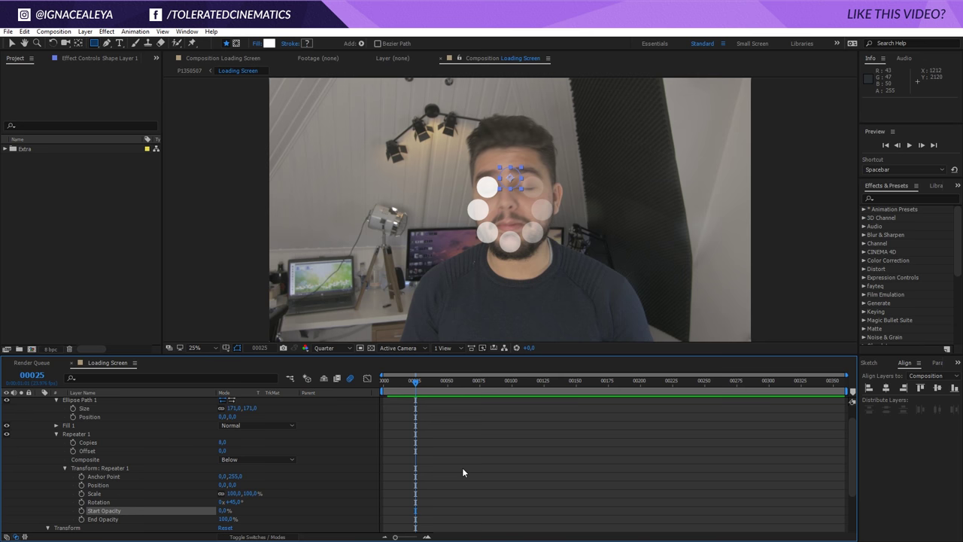
left_click(427, 439)
left_click_drag(412, 381, 304, 391)
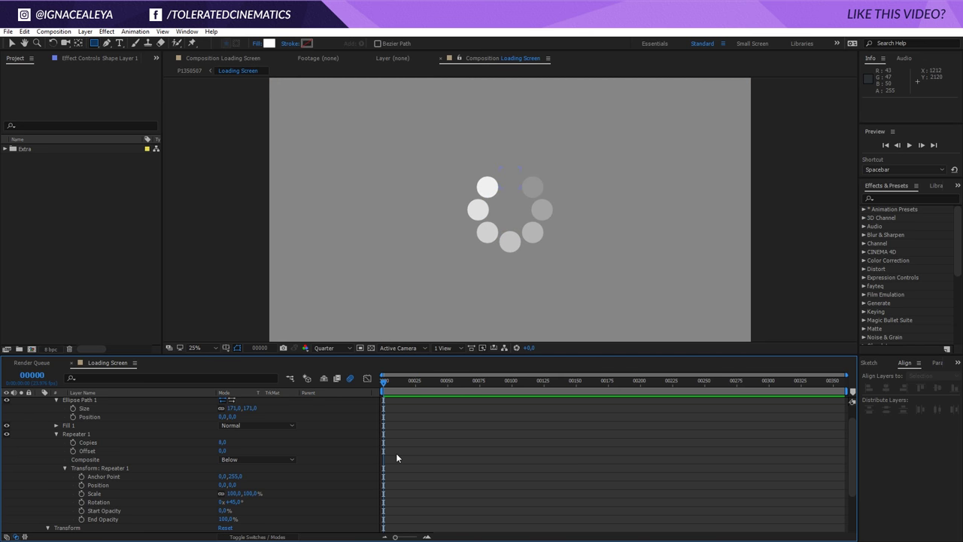
Trim the composition to the work area starting where the footage begins.
scroll(397, 453, "down", 3)
left_click(388, 384)
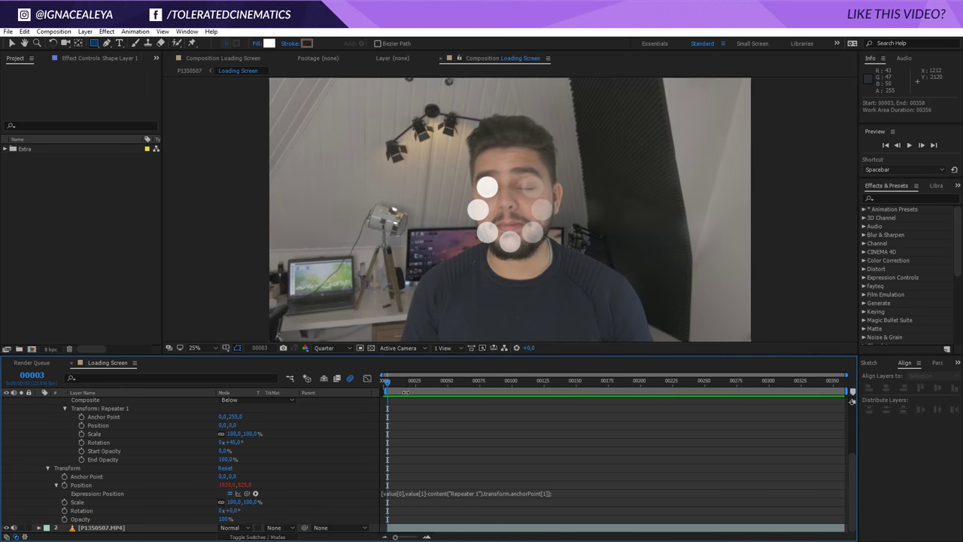
right_click(406, 392)
left_click(415, 420)
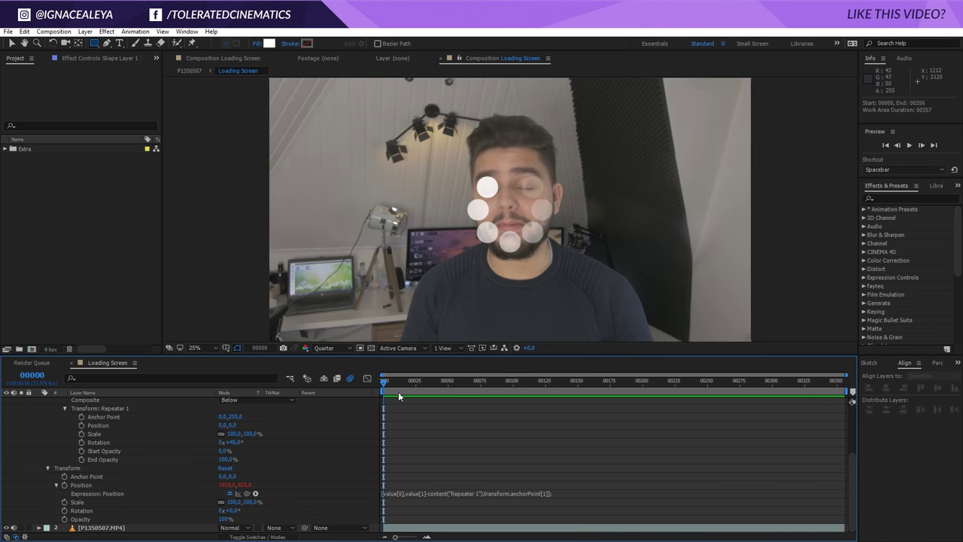
Keyframe the repeater Copies at 0 on the first frame.
scroll(434, 444, "up", 3)
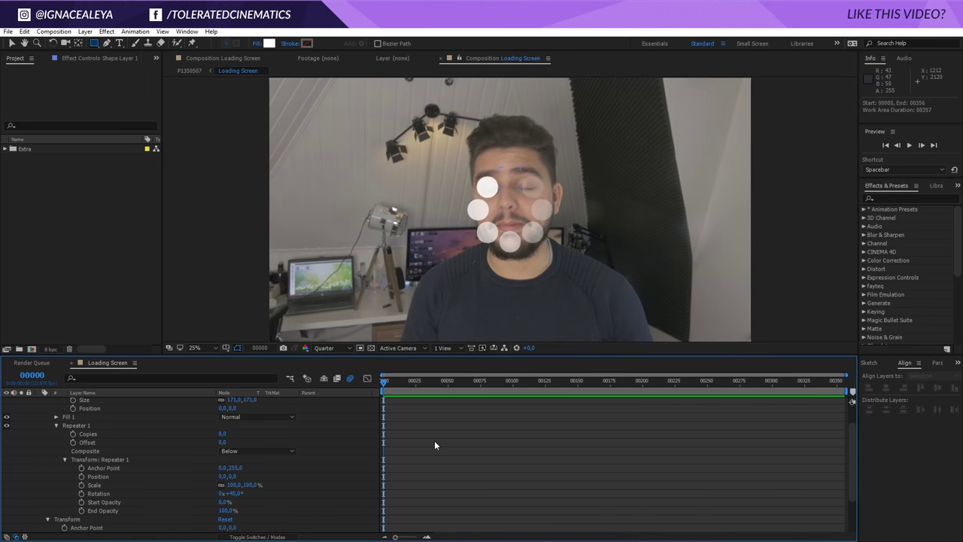
scroll(433, 438, "up", 2)
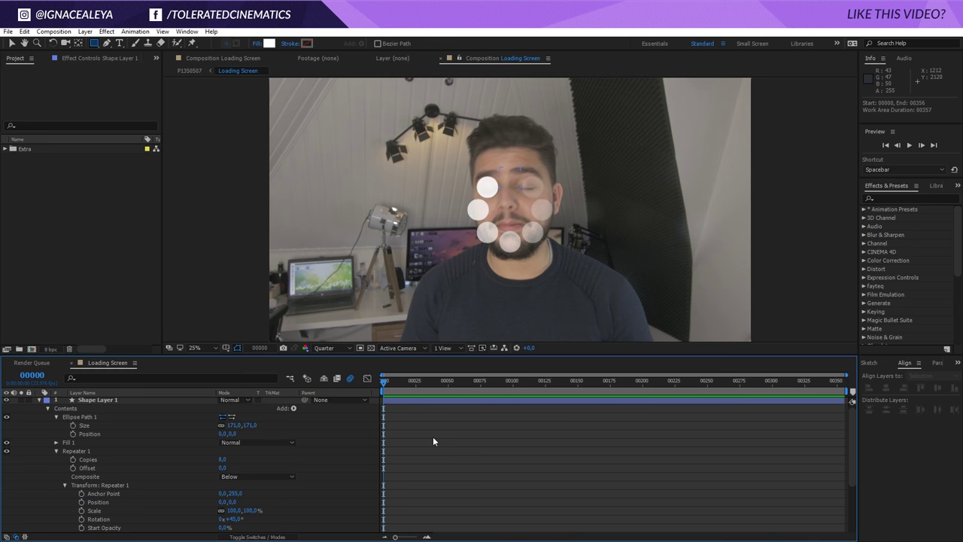
left_click(73, 458)
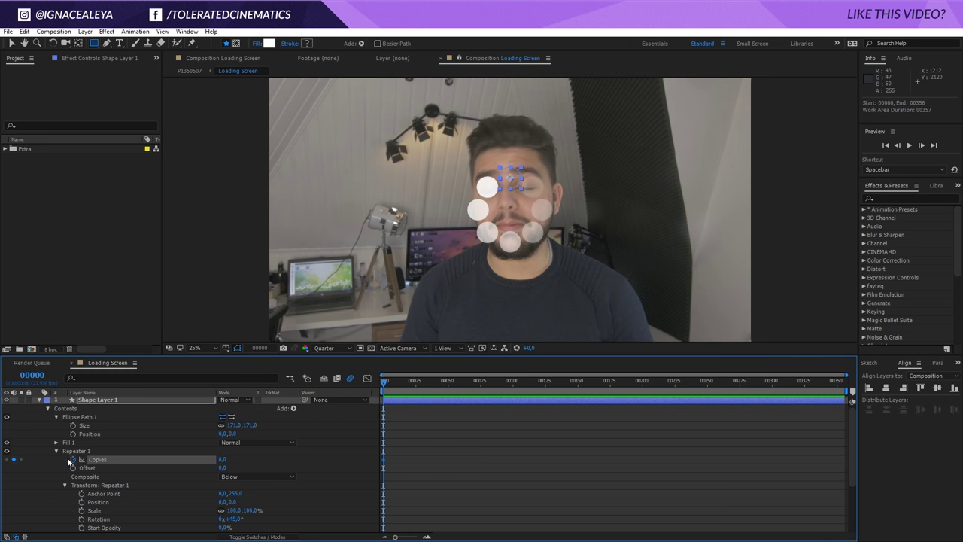
left_click(222, 459)
type("0")
key("Return")
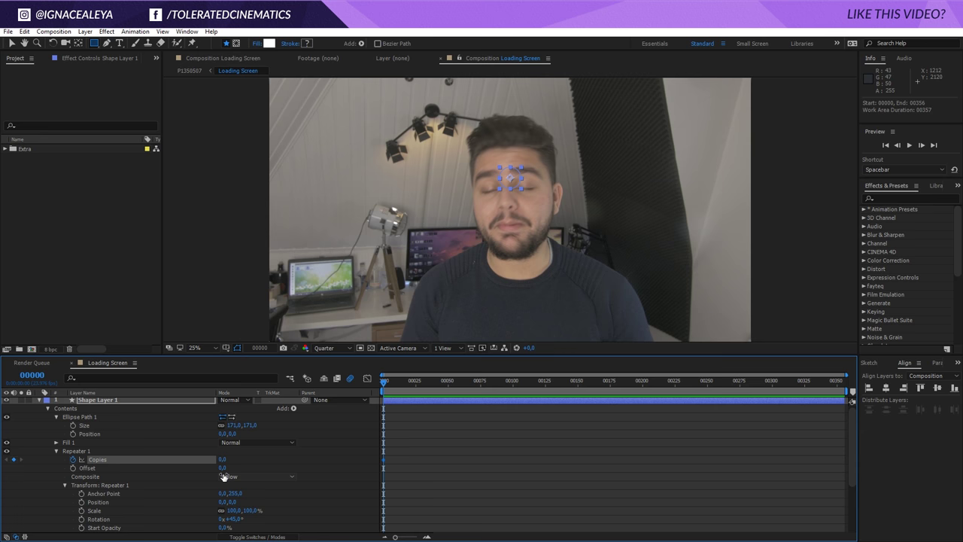
Set Composite to Below and keyframe Copies at 8 on frame 30.
key("shift+Page_Down")
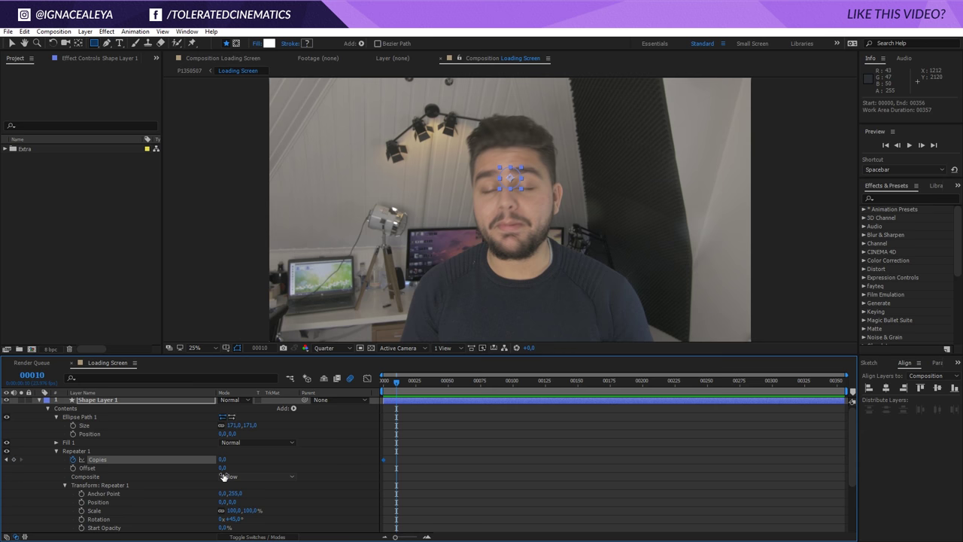
left_click_drag(224, 476, 233, 478)
key("shift+Page_Down")
key("shift+Page_Down")
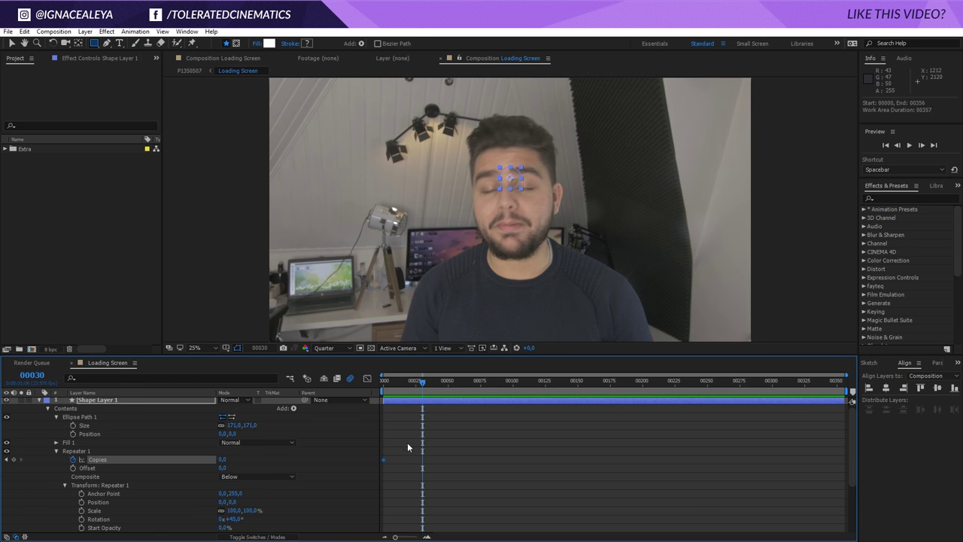
left_click(223, 459)
type("8")
key("Return")
mouse_move(421, 381)
left_mouse_down()
mouse_move(385, 382)
mouse_move(410, 382)
mouse_move(429, 404)
mouse_move(383, 382)
mouse_move(432, 382)
mouse_move(391, 391)
mouse_move(437, 395)
mouse_move(422, 394)
left_mouse_up()
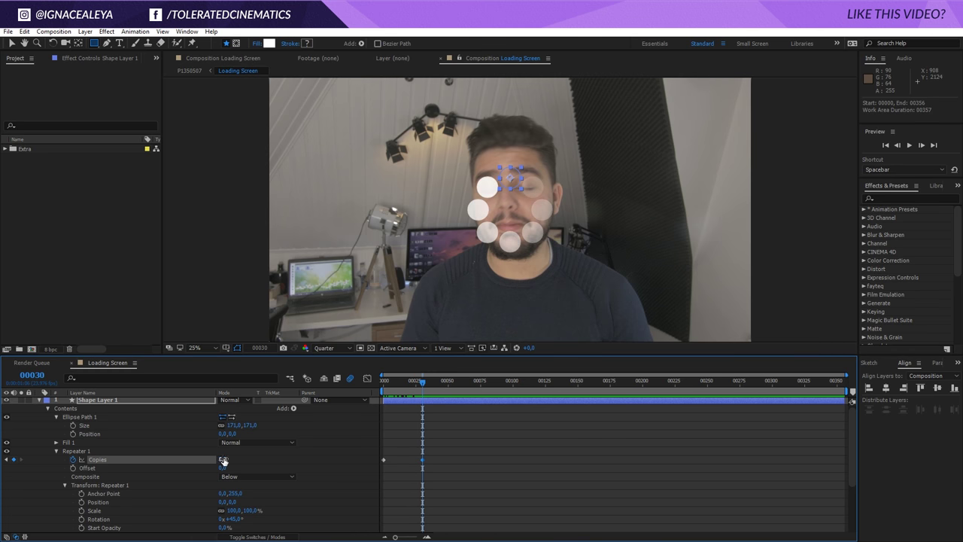
Start keyframing the repeater Offset, setting 8 at frame 60 and 16 at frame 90.
left_click(73, 467)
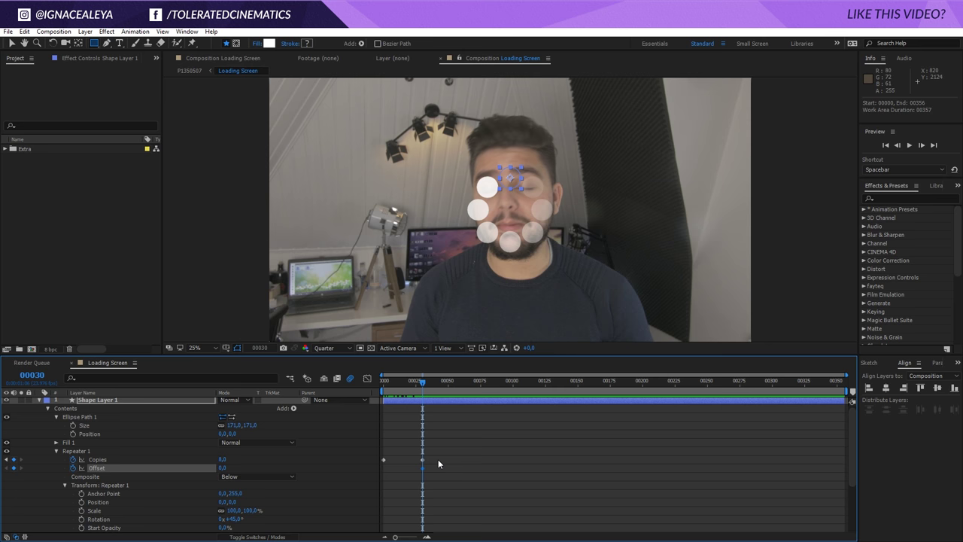
key("shift+Page_Down")
key("shift+Page_Down")
key("shift+Page_Down")
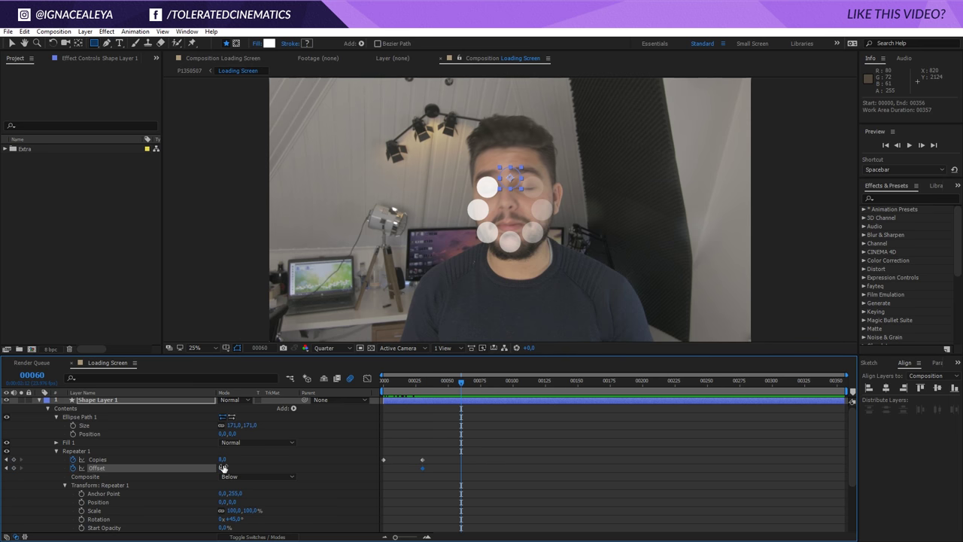
left_click(223, 467)
type("8")
key("Return")
key("shift+Page_Down")
key("shift+Page_Down")
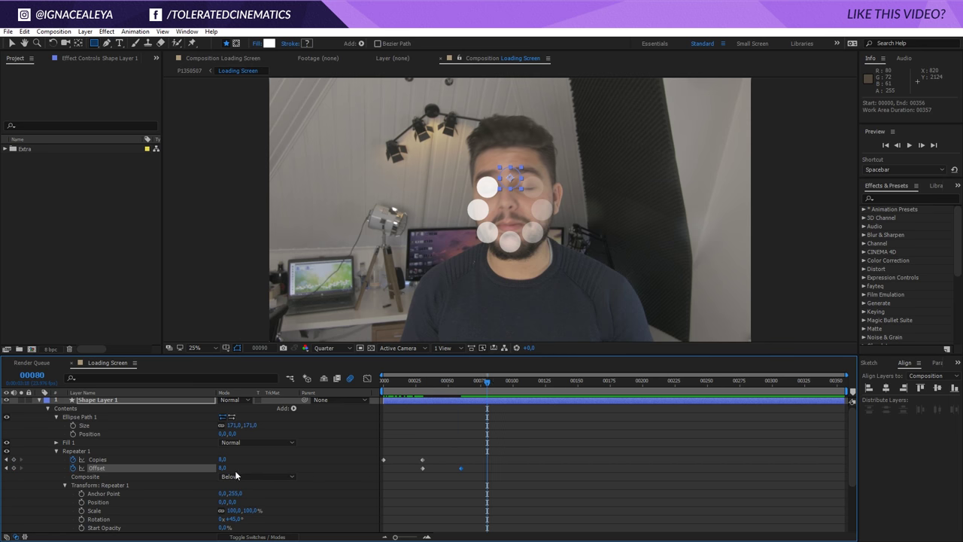
key("shift+Page_Down")
left_click(223, 468)
type("16")
key("Return")
key("shift+Page_Down")
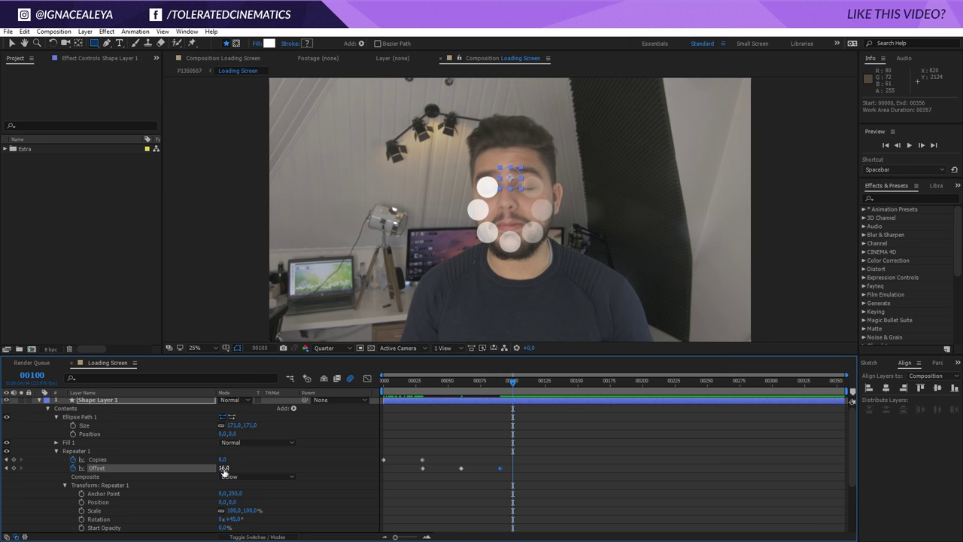
Keyframe the Offset at 24 on frame 120 and 32 on frame 150.
key("shift+Page_Down")
key("shift+Page_Down")
key("shift+Page_Down")
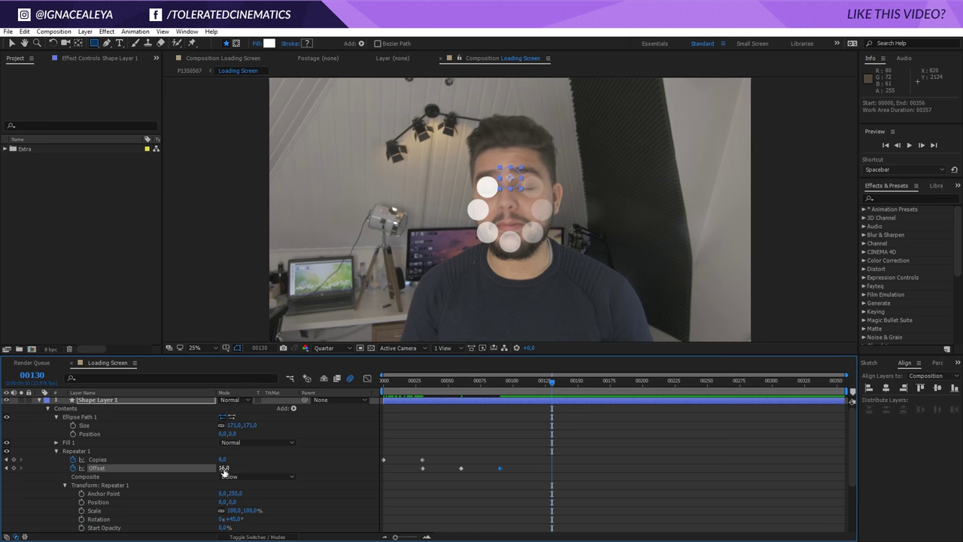
key("shift+Page_Up")
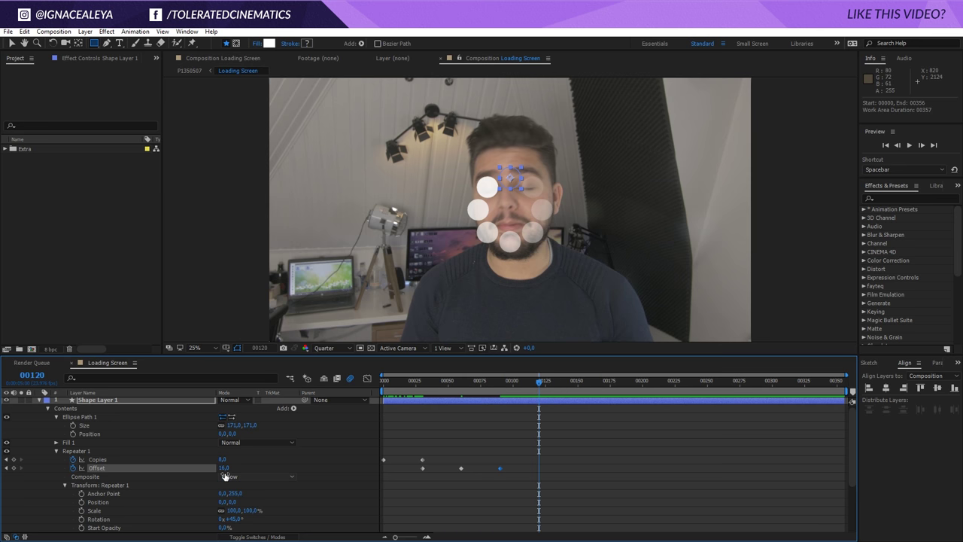
left_click(226, 474)
left_click(224, 468)
type("24")
key("Return")
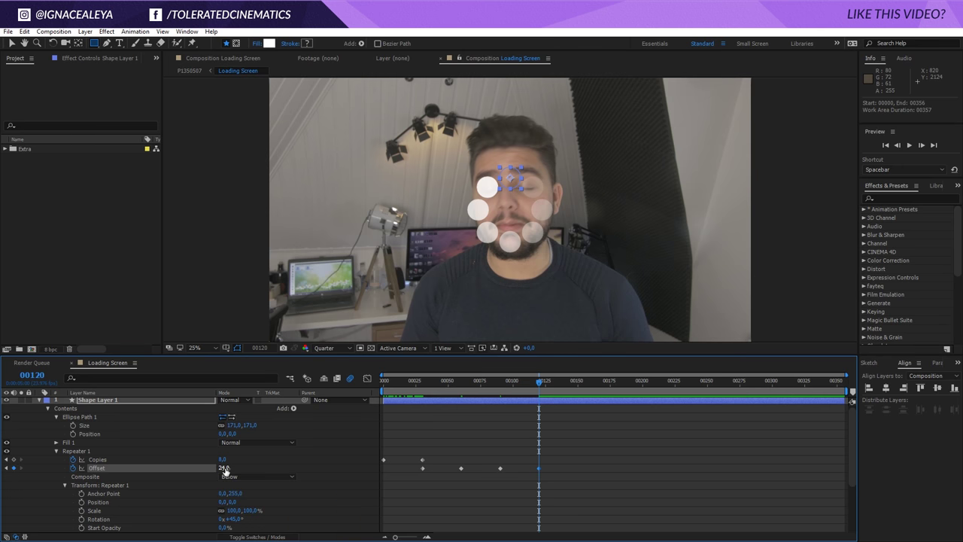
key("shift+Page_Down")
key("shift+Page_Down")
key("shift+Page_Down")
key("shift+Page_Down")
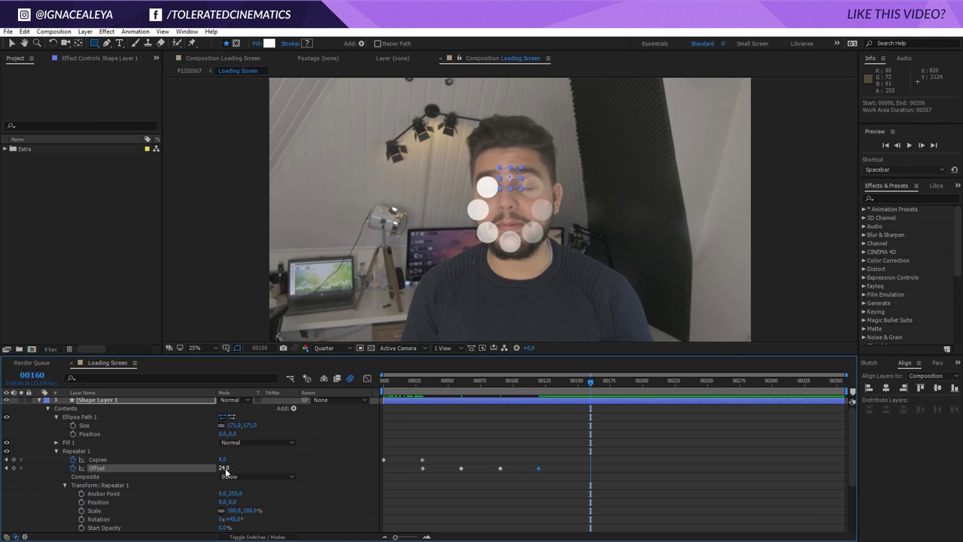
key("shift+Page_Up")
left_click(224, 468)
type("32")
key("Return")
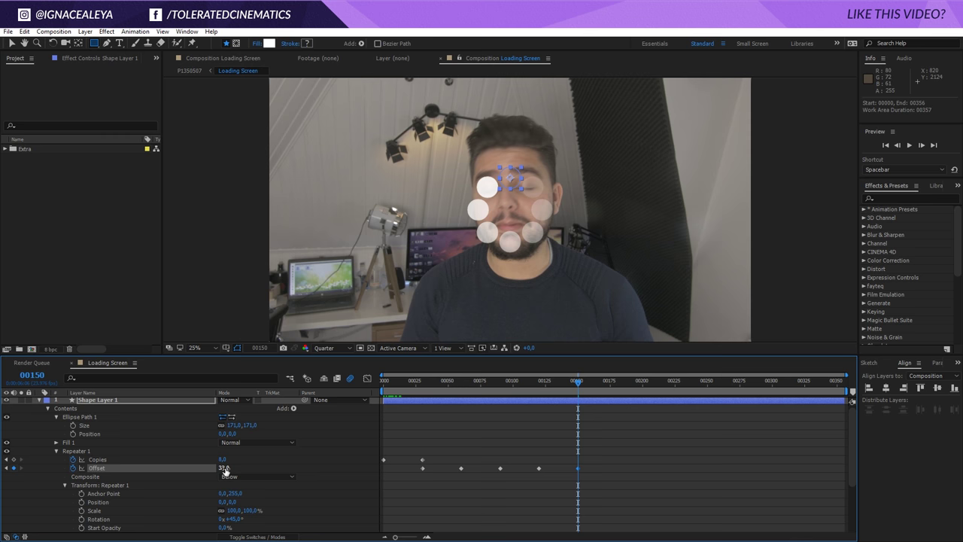
Keyframe the Offset at 40, 48, 56 and 64 on frames 180, 210, 240 and 270.
key("shift+Page_Down")
key("shift+Page_Down")
key("shift+Page_Down")
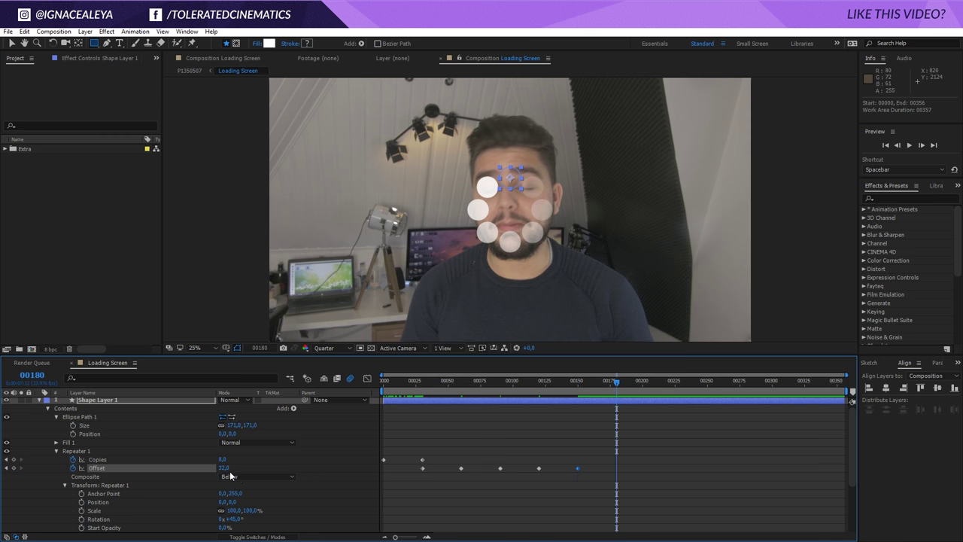
key("Return")
key("shift+Page_Down")
key("shift+Page_Down")
key("shift+Page_Down")
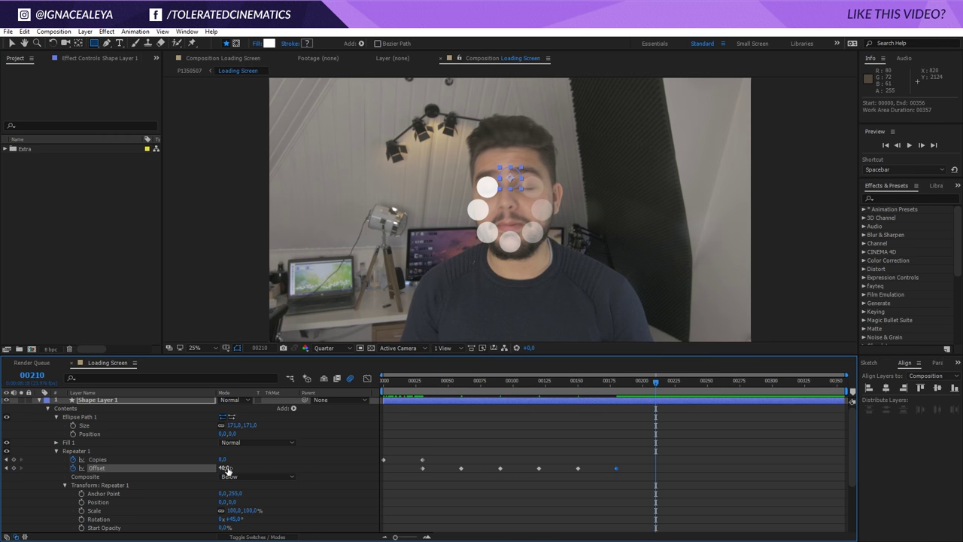
left_click(226, 468)
type("48")
key("Return")
key("shift+Page_Down")
key("shift+Page_Down")
key("shift+Page_Down")
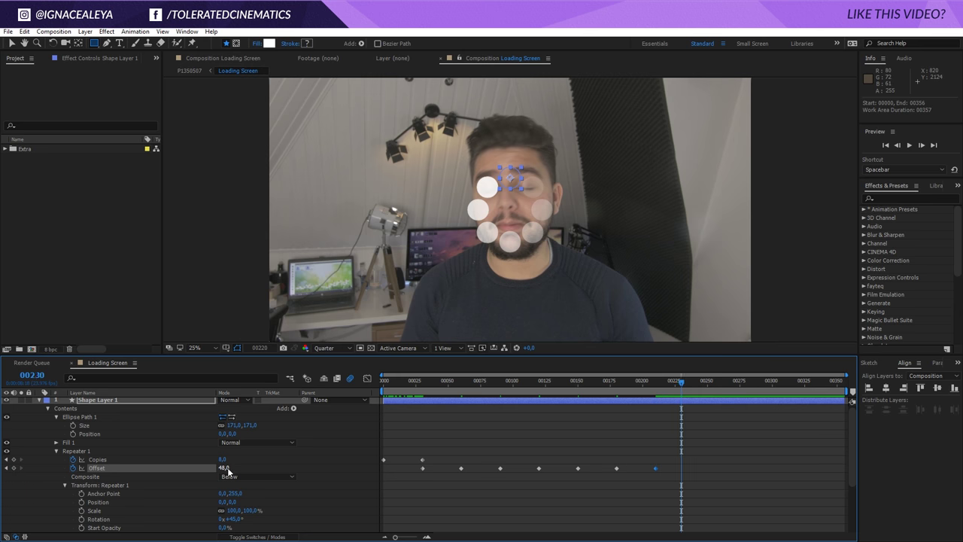
left_click(227, 468)
type("5")
key("Return")
key("shift+Page_Down")
key("shift+Page_Down")
key("shift+Page_Down")
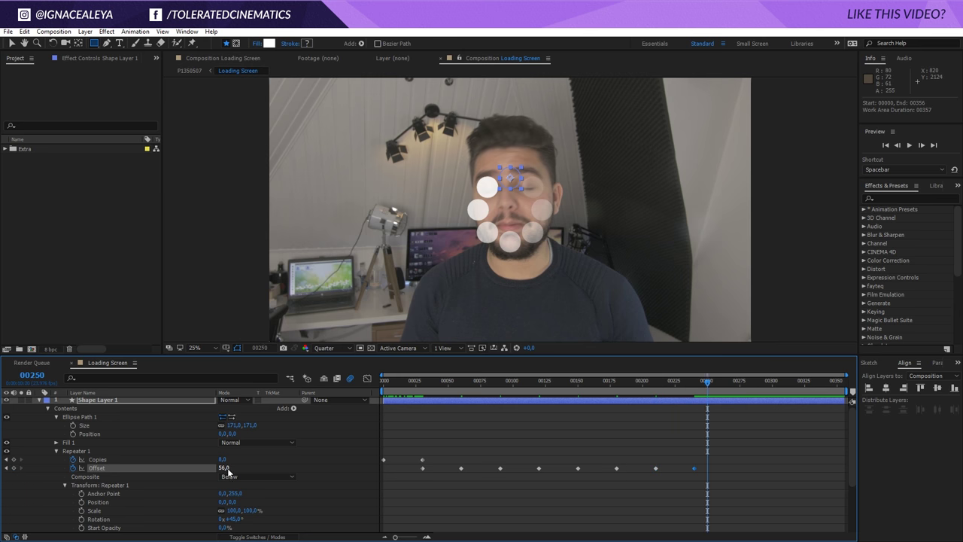
left_click(224, 467)
type("64")
key("Return")
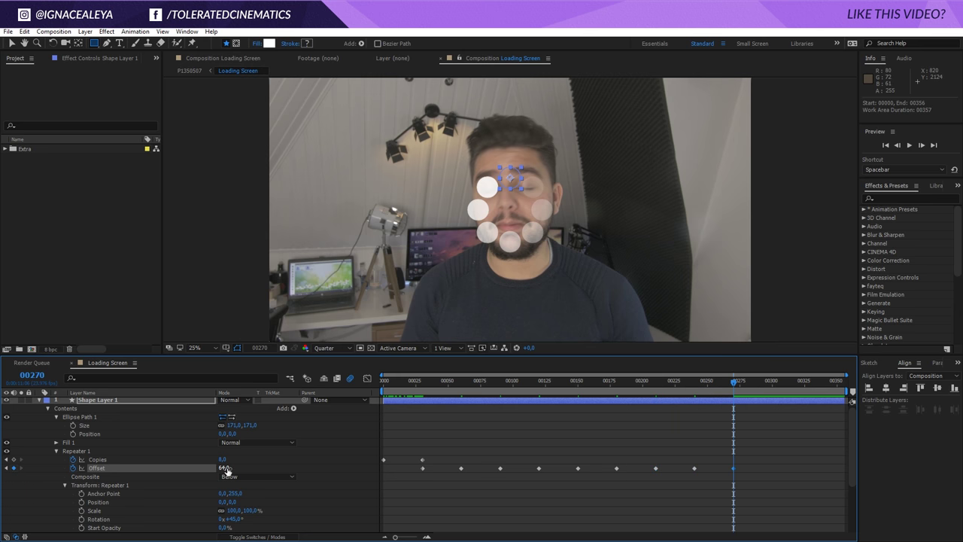
End the work area at frame 270 and trim the composition to it.
key("n")
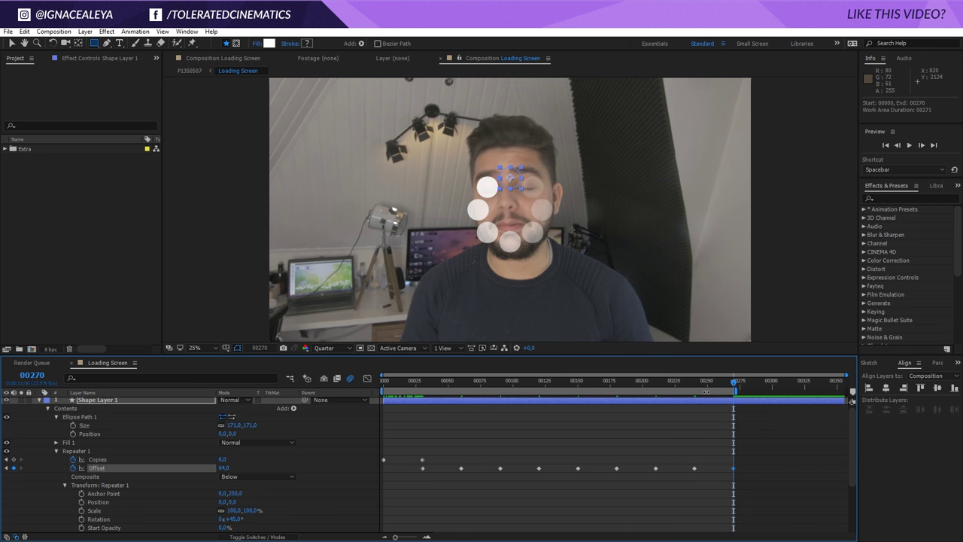
right_click(710, 391)
left_click(768, 423)
key("Home")
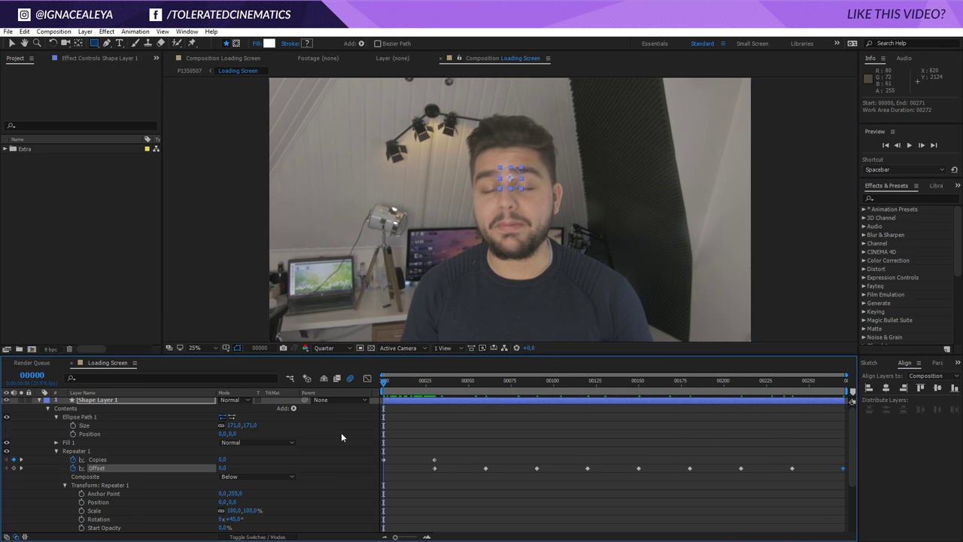
key("space")
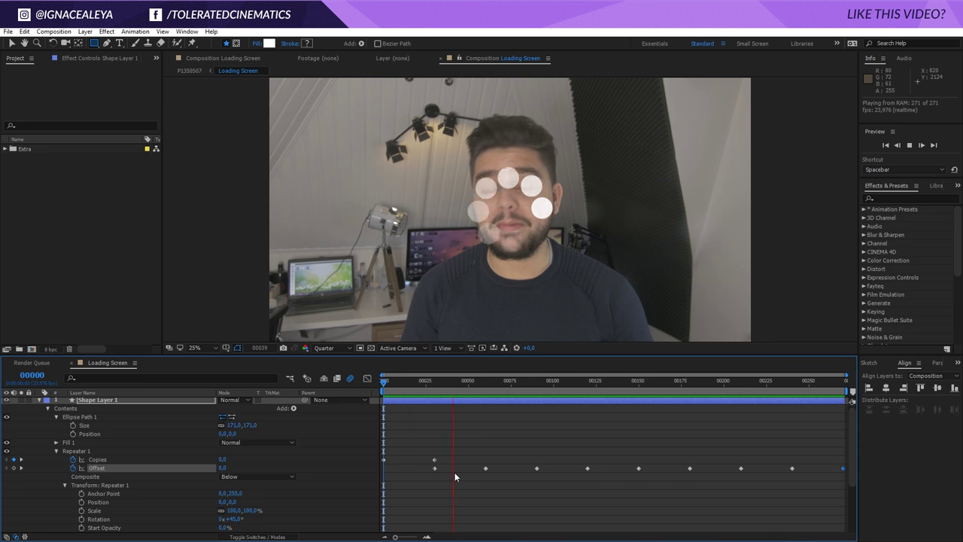
left_click_drag(461, 381, 487, 388)
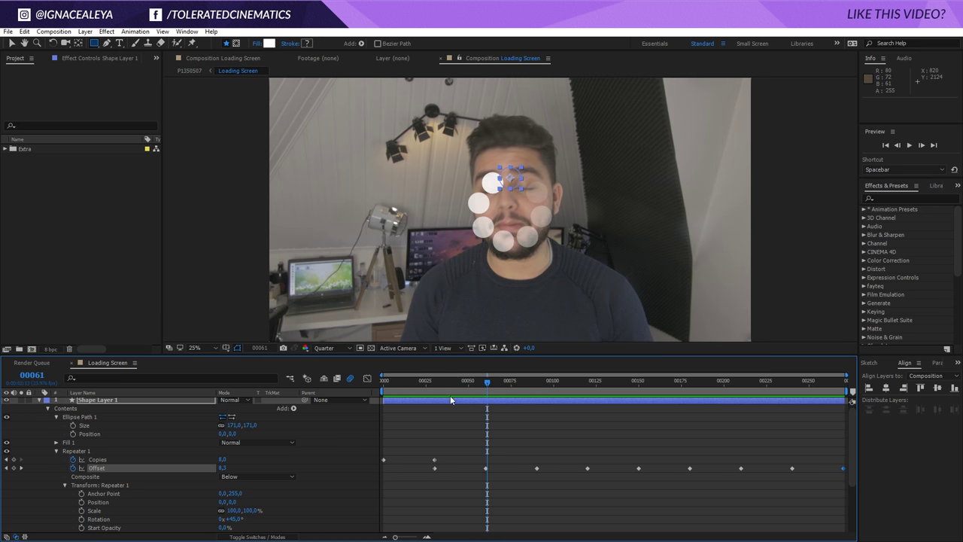
Add a Math.round expression to the repeater's Offset property.
left_click(73, 468, "alt")
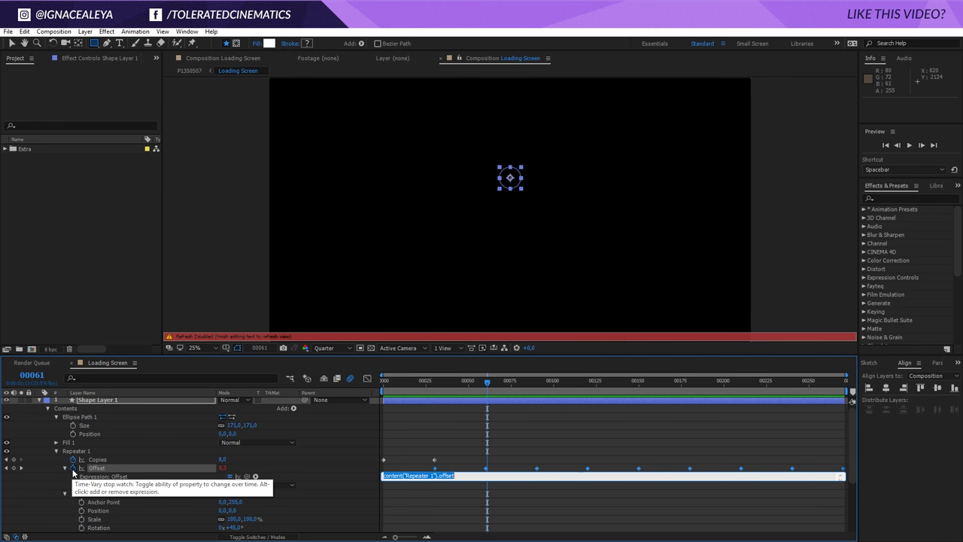
type("Math.round(")
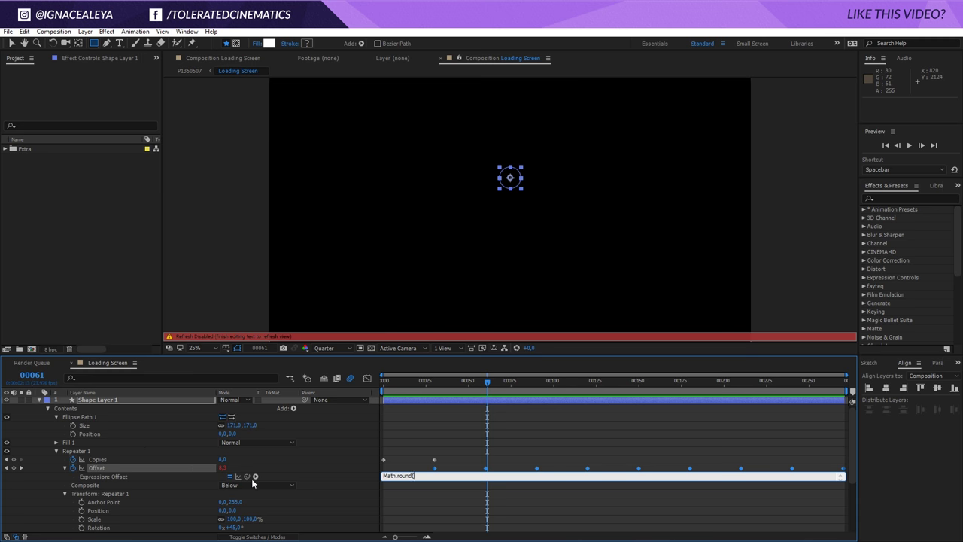
left_click_drag(246, 476, 95, 469)
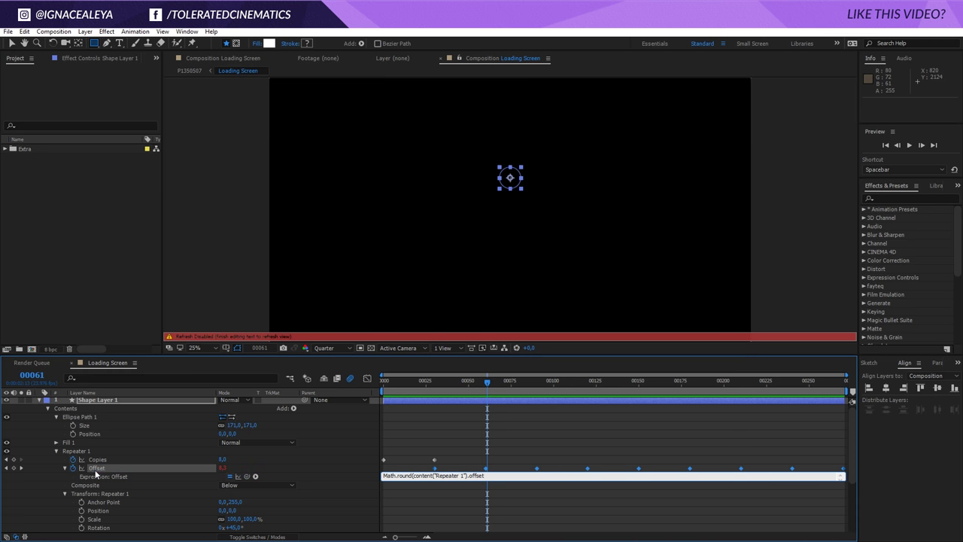
left_click(510, 446)
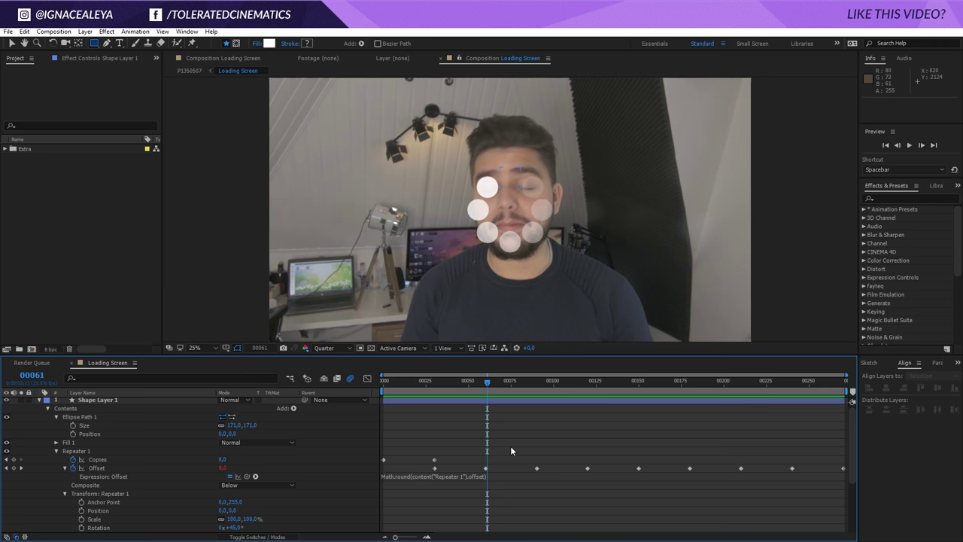
Wrap the repeater's Copies value in a Math.round( ) expression.
left_click(73, 460, "alt")
key("ctrl+c")
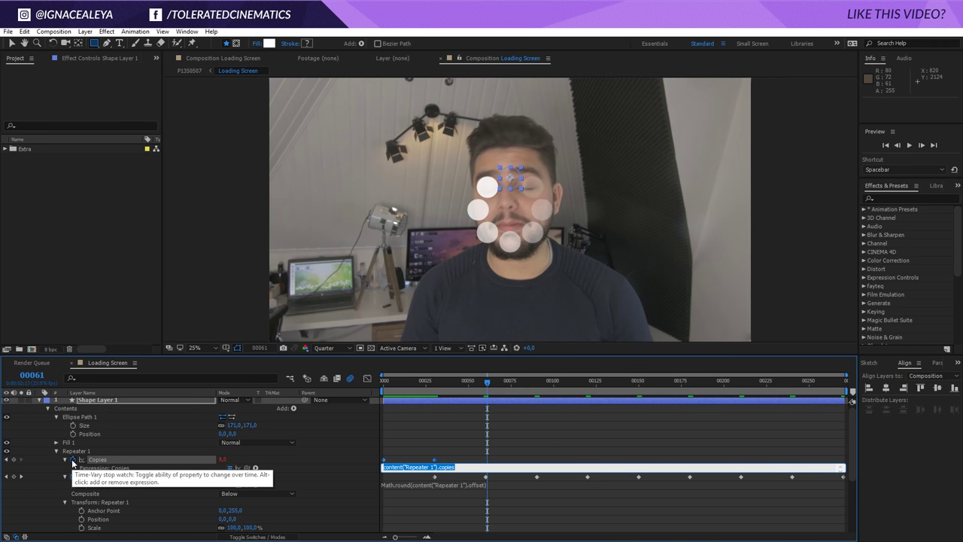
type("Math.round(")
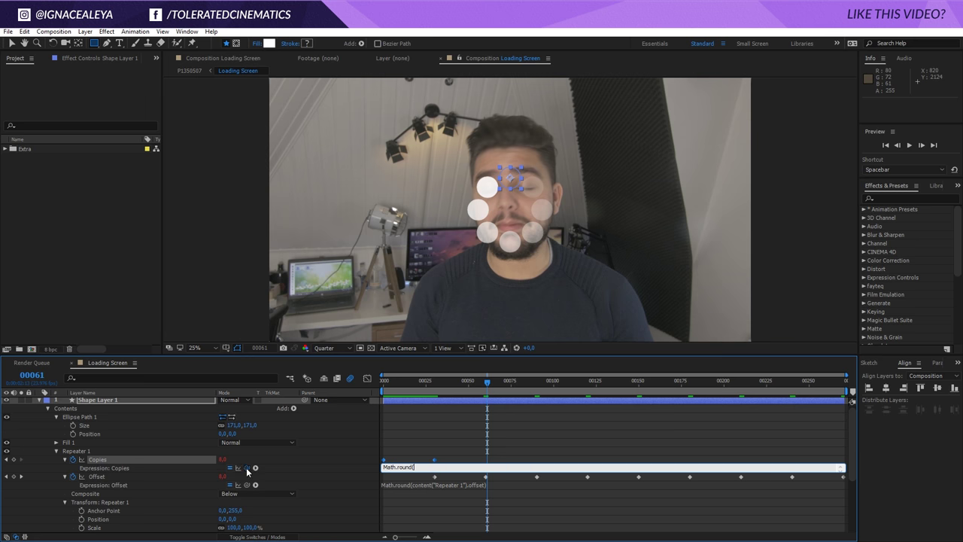
key("ctrl+v")
type(")")
left_click(544, 442)
key("Page_Up")
key("Page_Up")
key("Page_Up")
key("Page_Up")
key("Page_Up")
key("Page_Up")
key("Page_Up")
key("Page_Up")
key("Page_Up")
key("Page_Up")
key("Page_Up")
key("Page_Up")
key("Page_Up")
key("Page_Up")
key("Page_Up")
key("Page_Up")
key("Page_Up")
key("Page_Up")
key("Page_Up")
key("Page_Up")
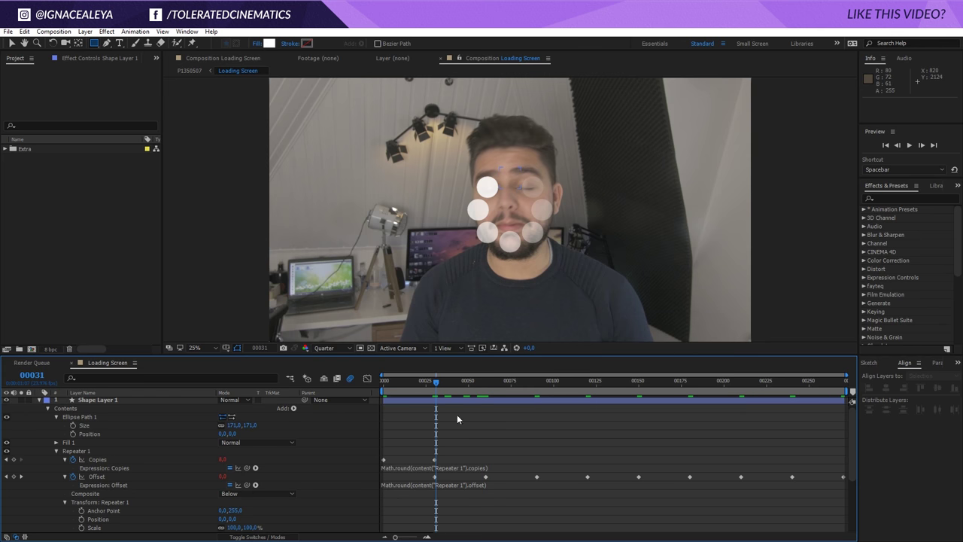
key("space")
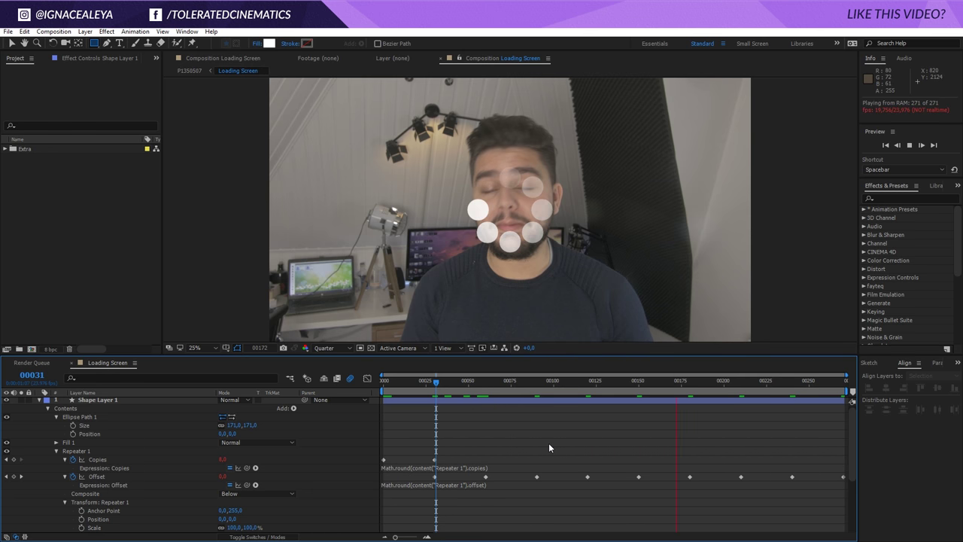
key("space")
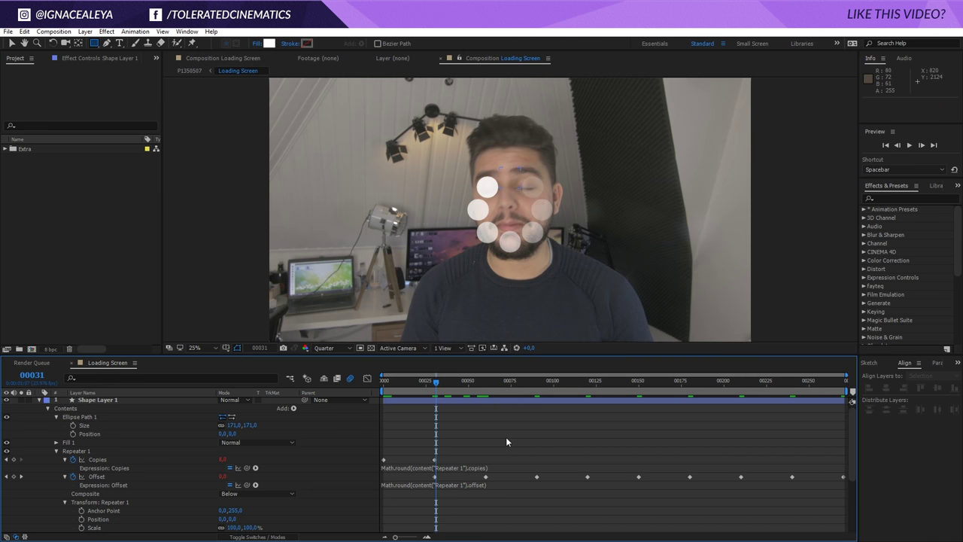